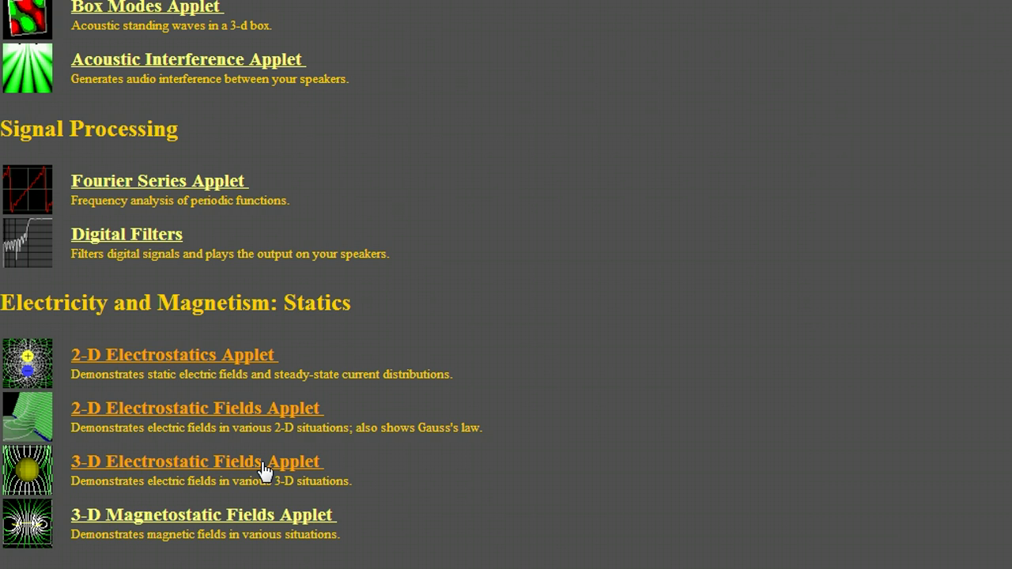
Step: Open the 3-D Electrostatic Fields Applet and enlarge its window to fill most of the screen
click(264, 467)
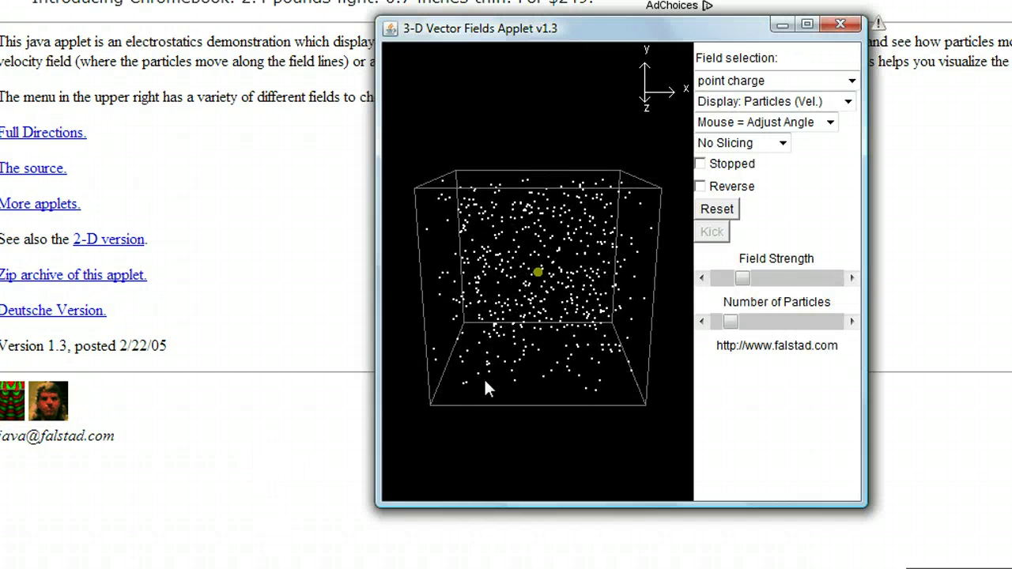
drag(377, 506, 9, 524)
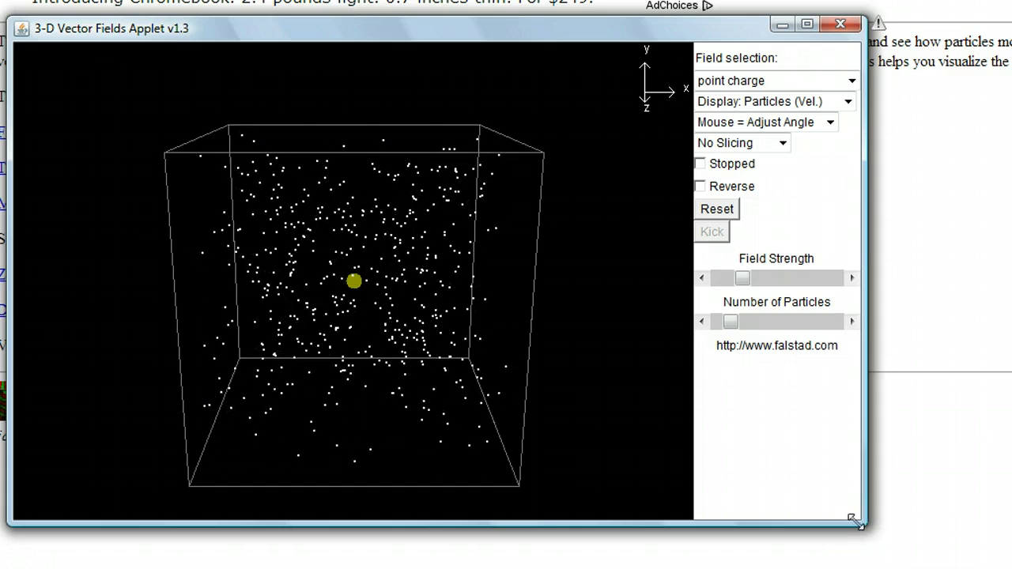
drag(854, 520, 993, 551)
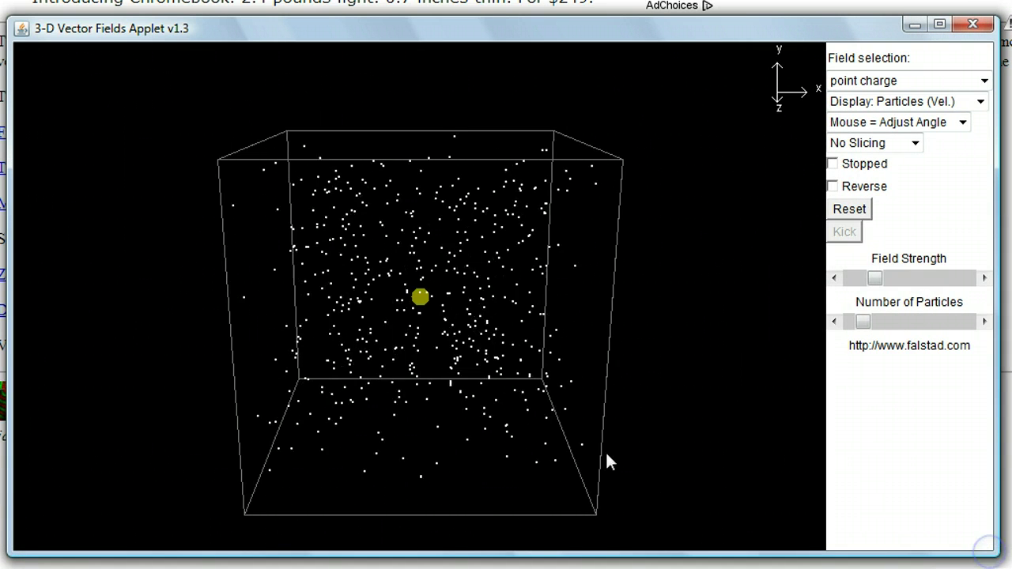
Step: Display the point charge's field as Field Vectors and rotate the box to view it from different sides
drag(529, 302, 467, 314)
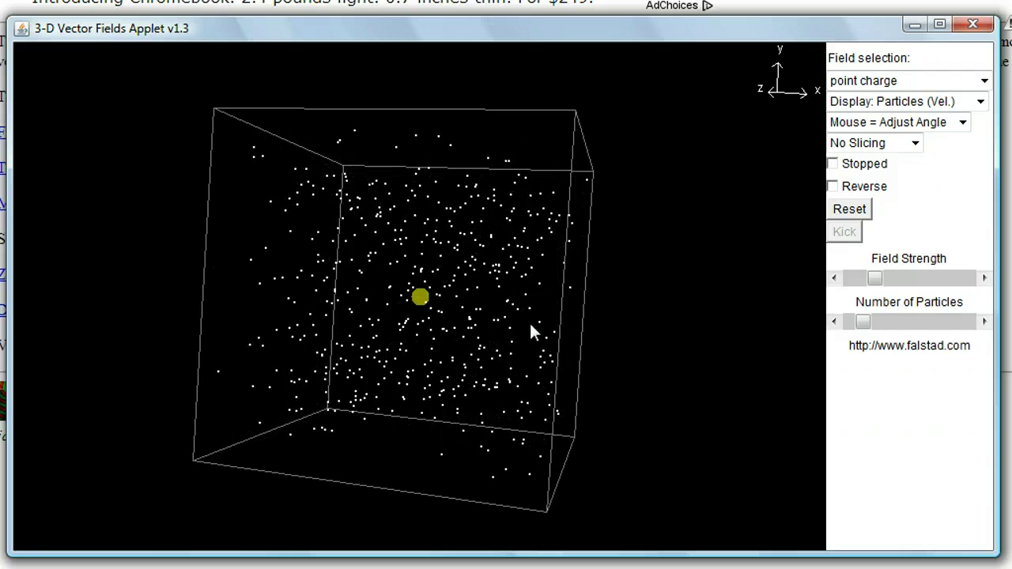
drag(576, 366, 429, 289)
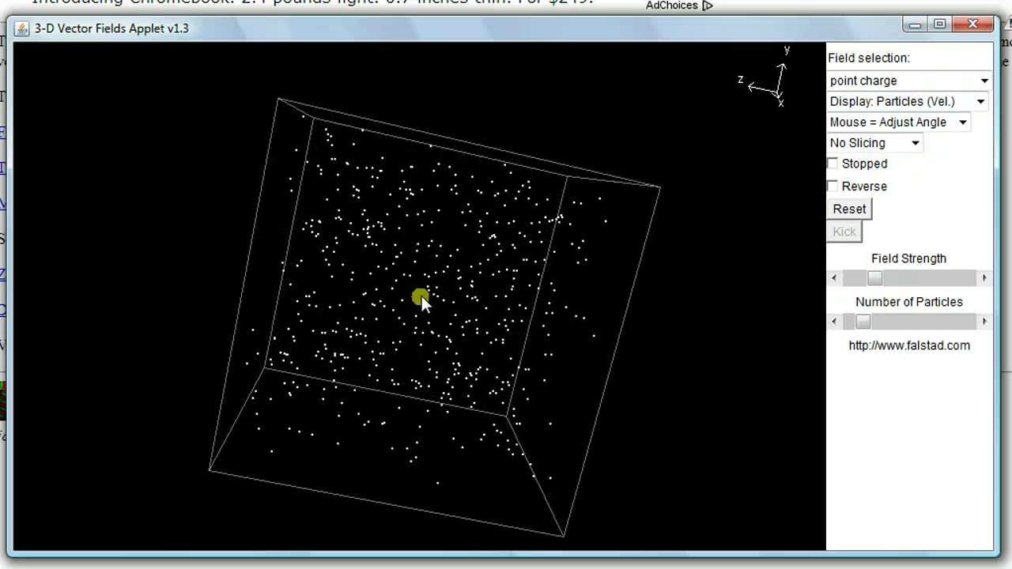
click(904, 104)
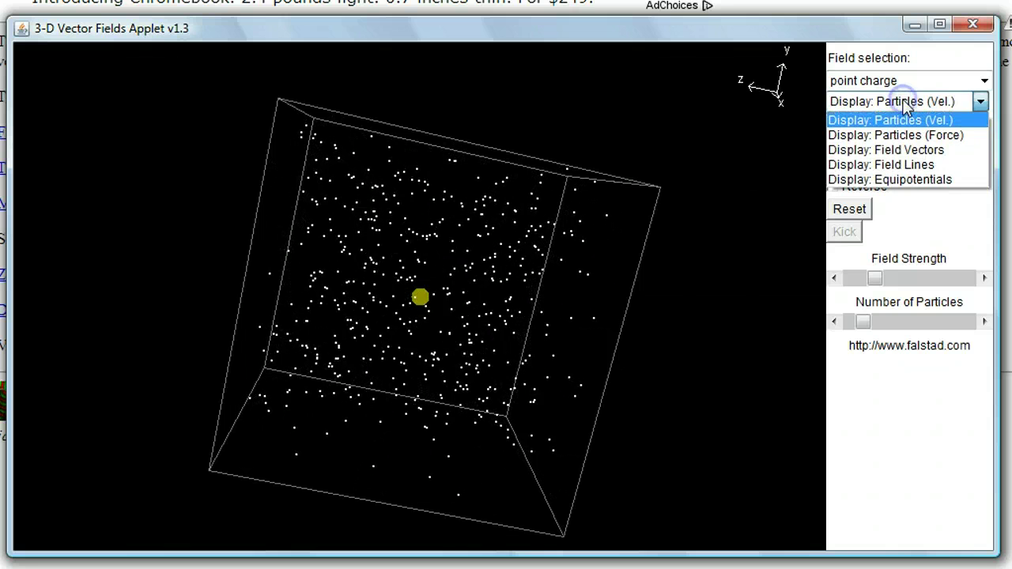
click(912, 152)
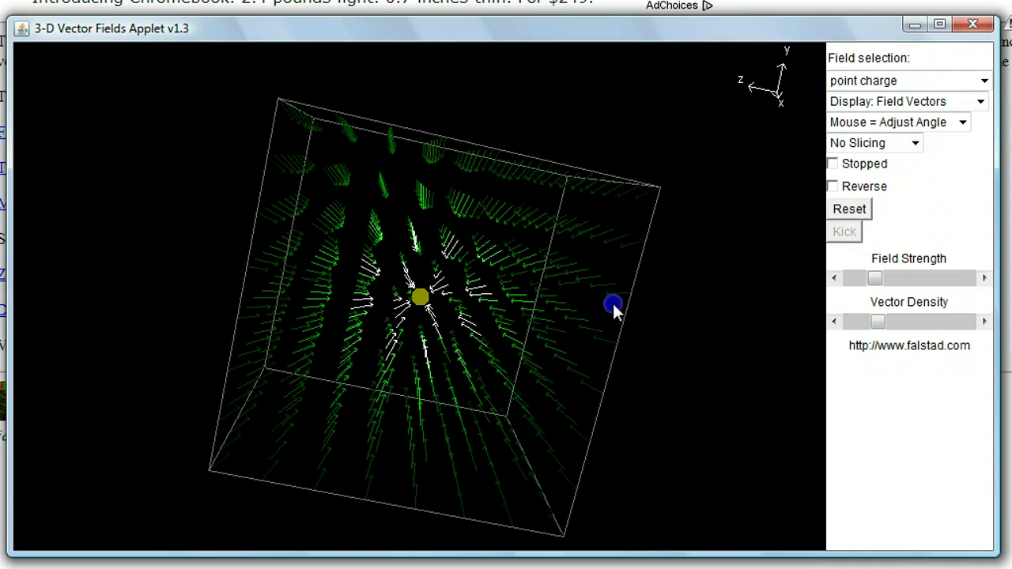
drag(615, 308, 474, 317)
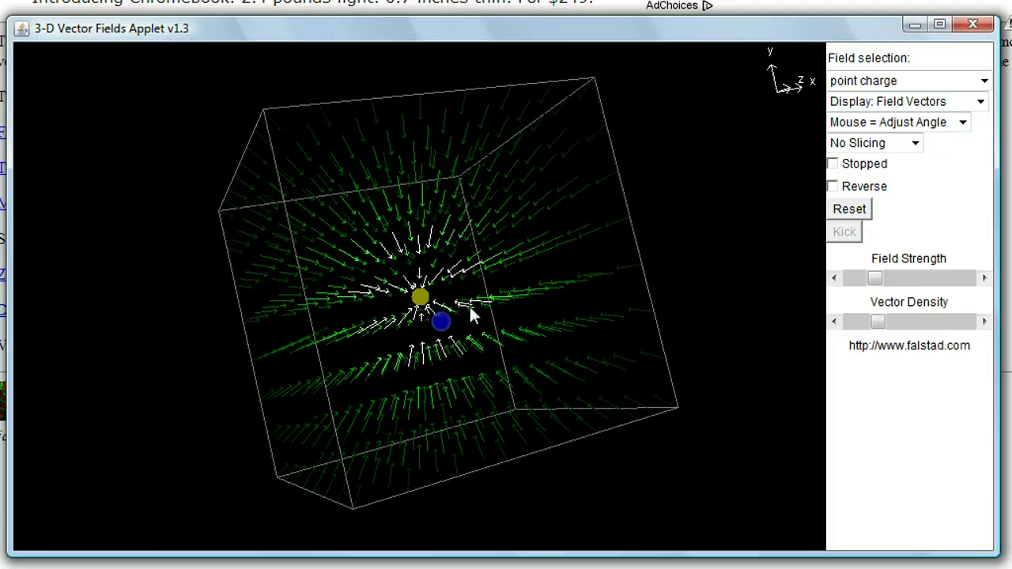
Step: Zoom in on the point charge and back out with Adjust Zoom, and restore the mouse mode to Adjust Angle
click(897, 123)
click(870, 154)
drag(506, 348, 565, 491)
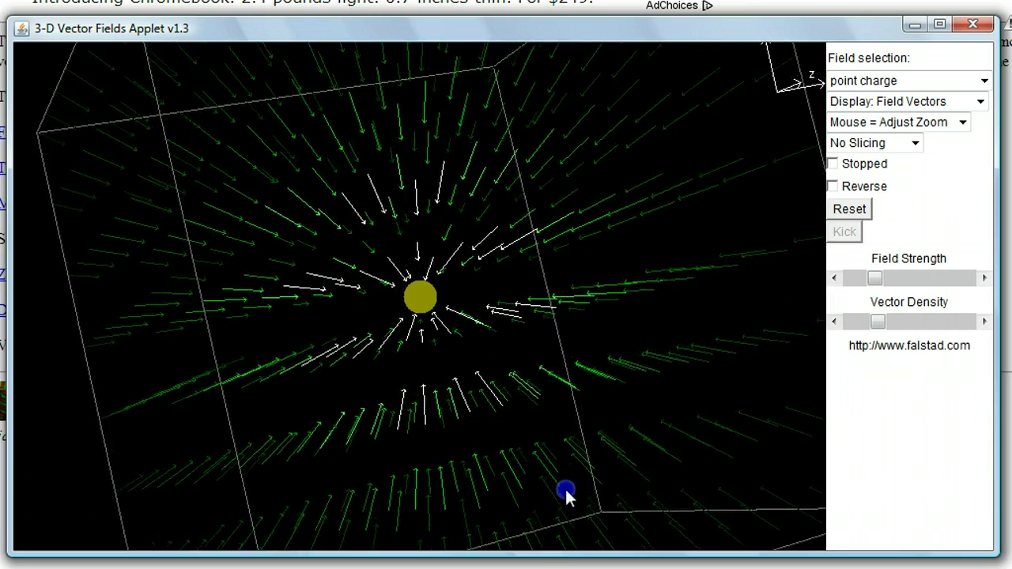
drag(523, 254, 611, 374)
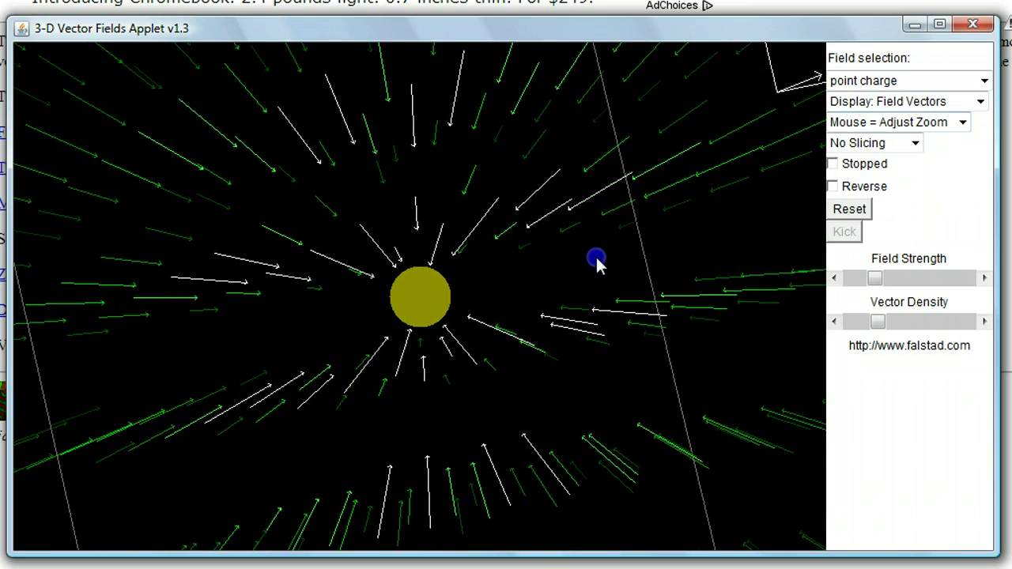
drag(596, 263, 459, 139)
click(871, 125)
click(876, 138)
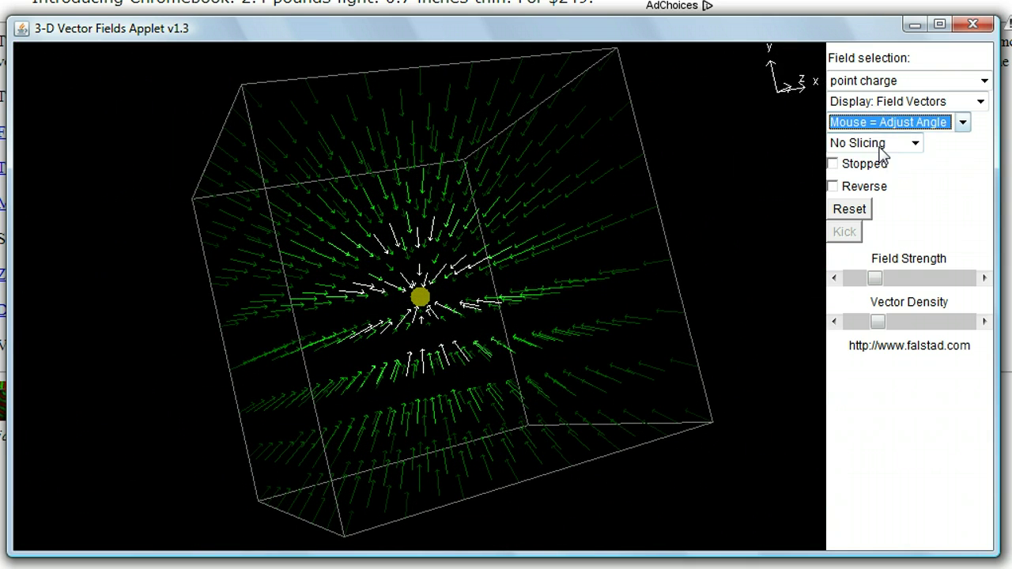
Step: Show an X slice of the field vectors and move the slice plane from the charge to the box's outer face
click(862, 144)
click(862, 174)
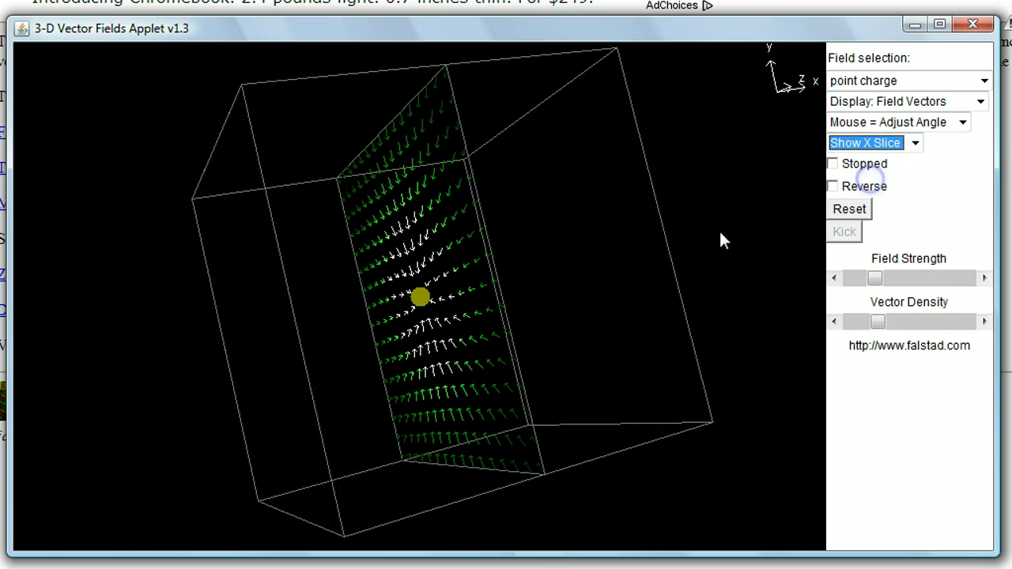
drag(719, 235, 658, 280)
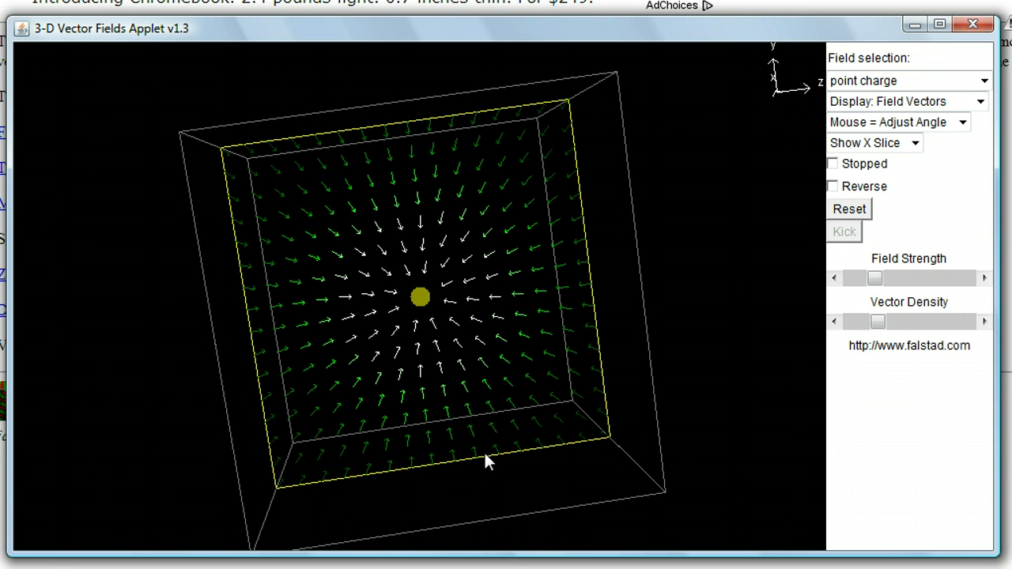
drag(484, 451, 502, 518)
Step: Examine the vectors on the X slice at the box's outer face from several angles, including nearly edge-on
mouse_move(657, 339)
mouse_down()
mouse_move(610, 350)
mouse_move(651, 338)
mouse_up()
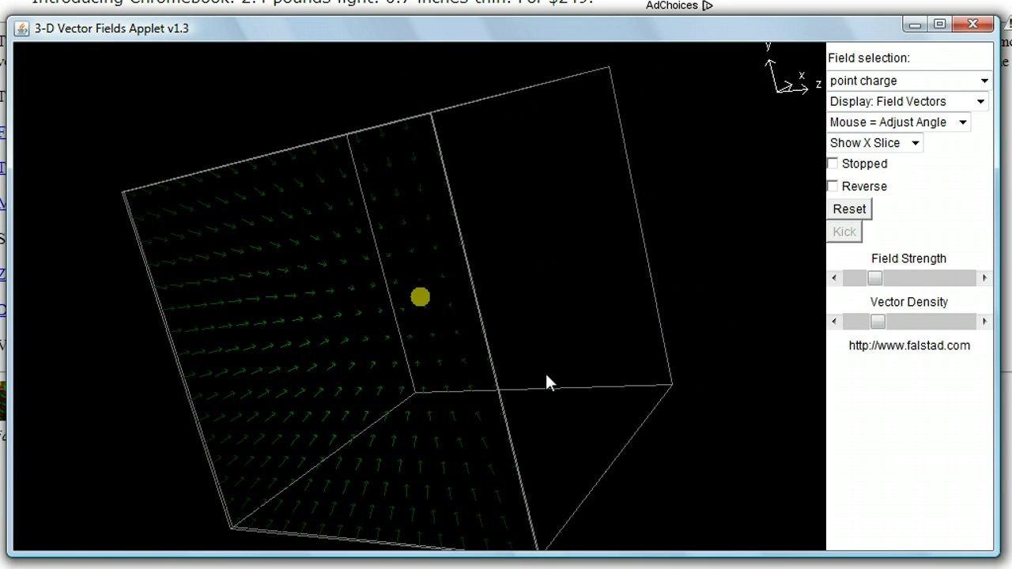
mouse_move(547, 378)
mouse_down()
mouse_move(578, 369)
mouse_move(531, 376)
mouse_up()
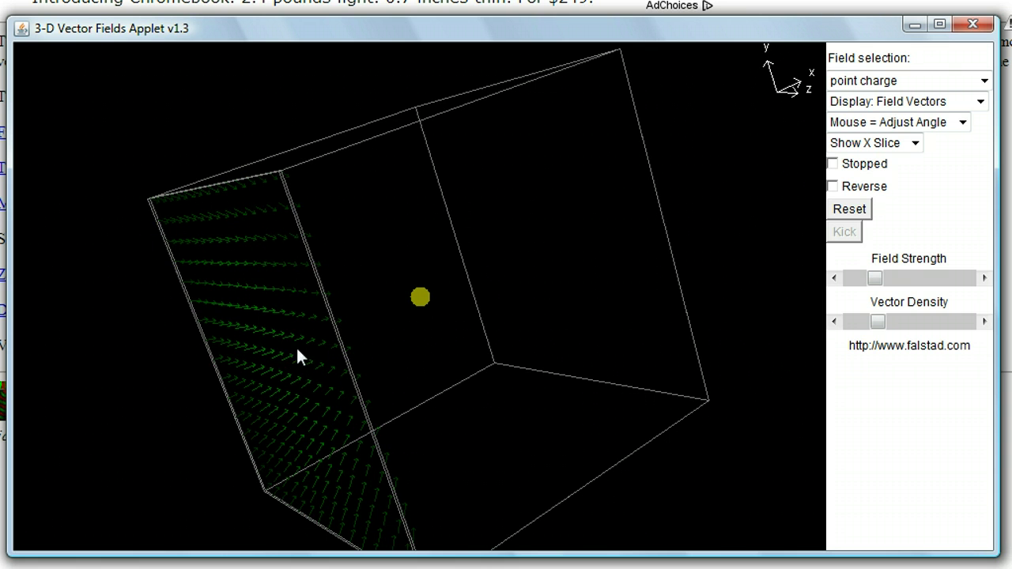
drag(297, 358, 510, 399)
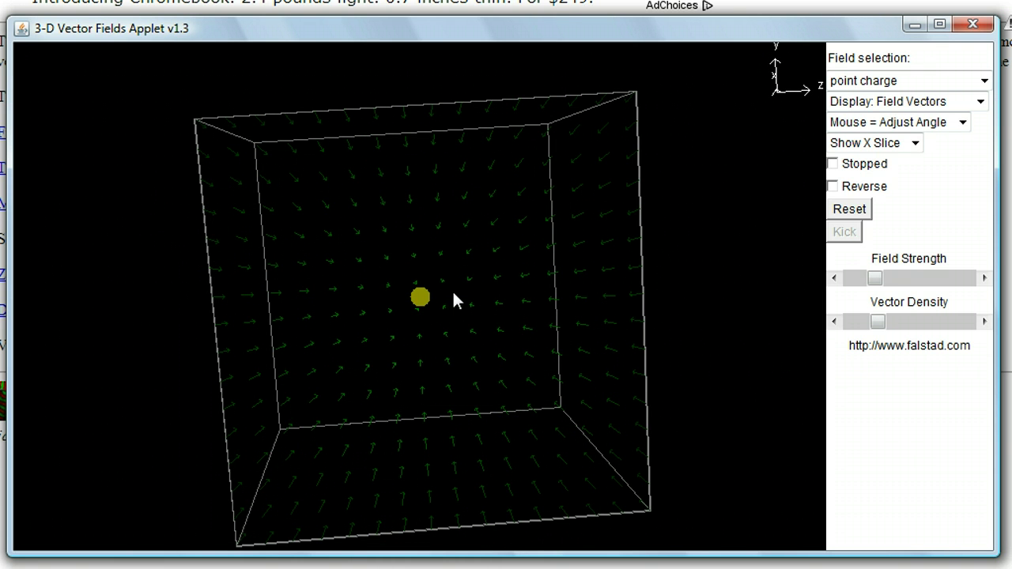
drag(661, 293, 600, 314)
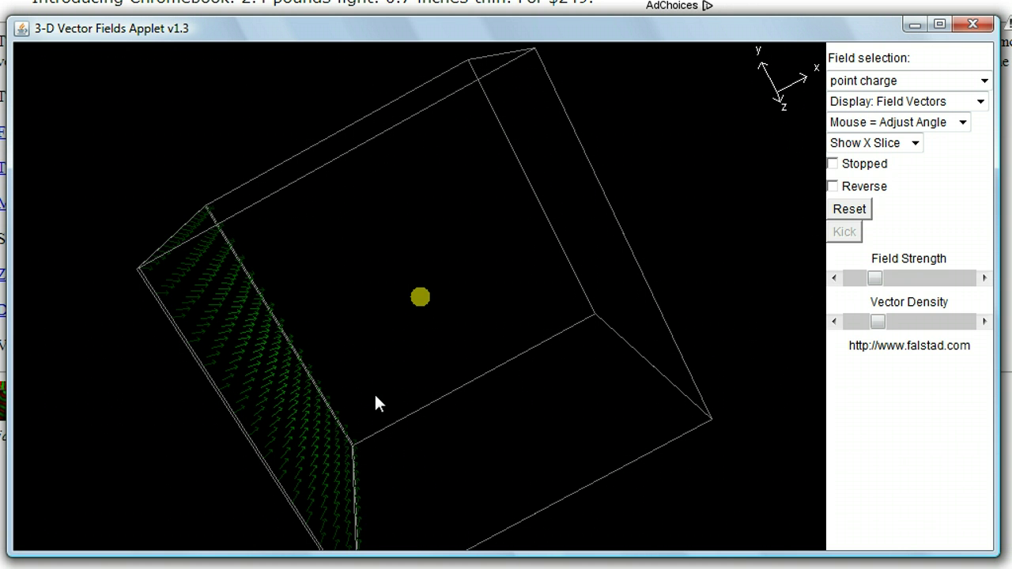
mouse_move(374, 393)
mouse_down()
mouse_move(403, 368)
mouse_move(378, 386)
mouse_up()
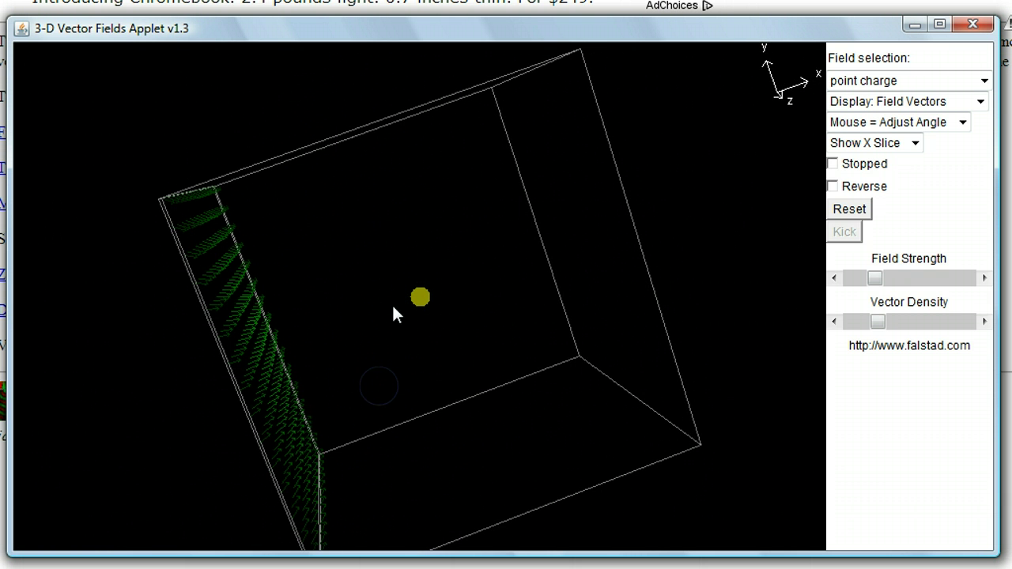
drag(359, 337, 360, 333)
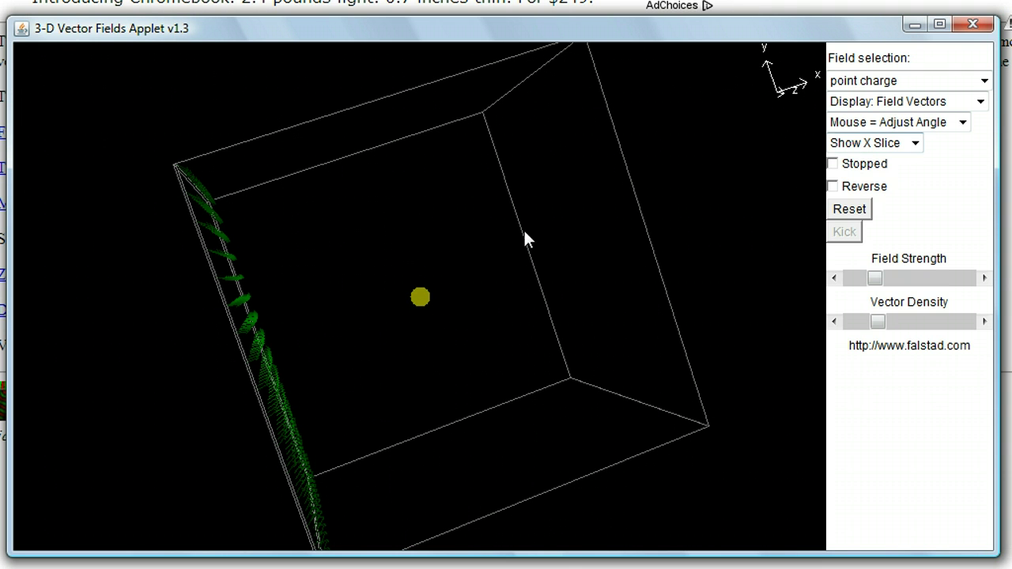
Step: Turn slicing off, switch the display to Field Lines and view the point charge's lines from several angles
click(878, 143)
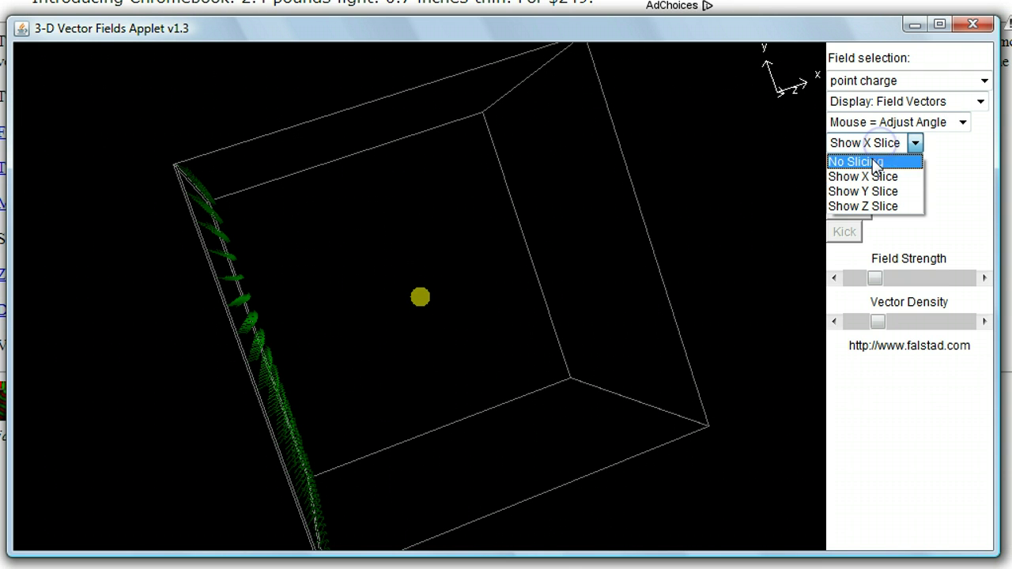
click(872, 163)
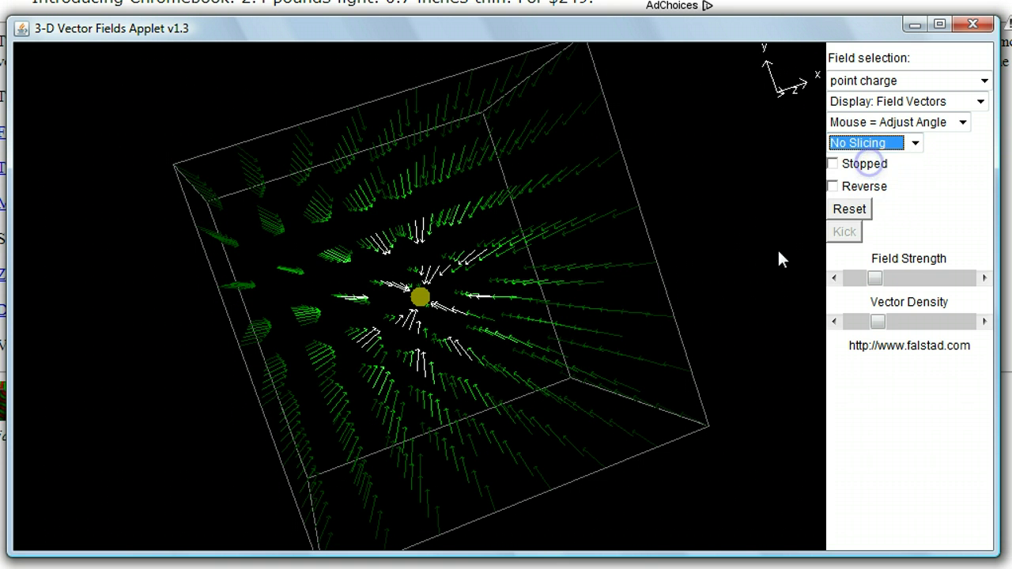
click(945, 124)
click(945, 100)
click(949, 100)
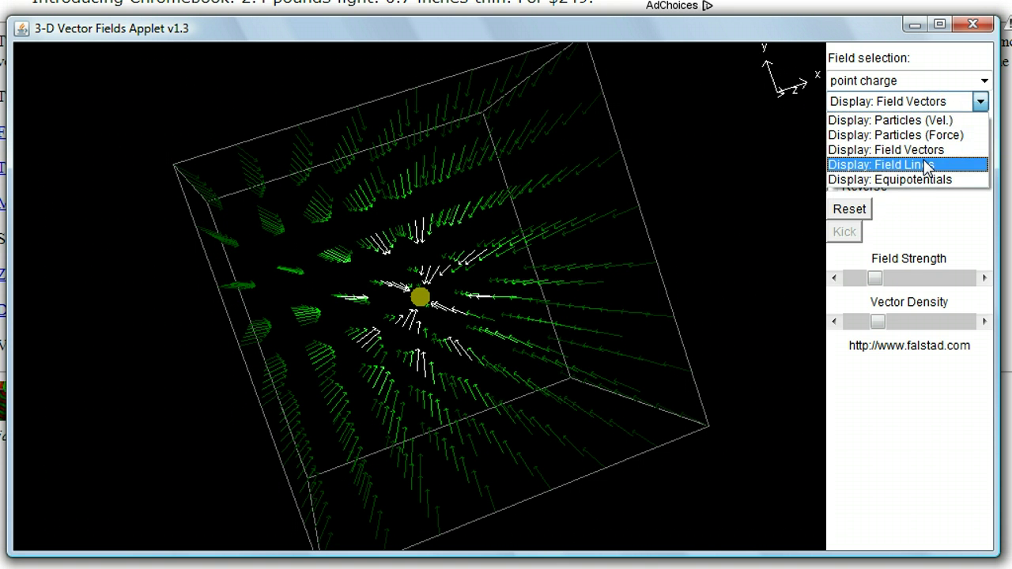
click(929, 164)
mouse_move(527, 285)
mouse_down()
mouse_move(598, 292)
mouse_move(550, 290)
mouse_move(513, 336)
mouse_move(494, 341)
mouse_move(380, 337)
mouse_up()
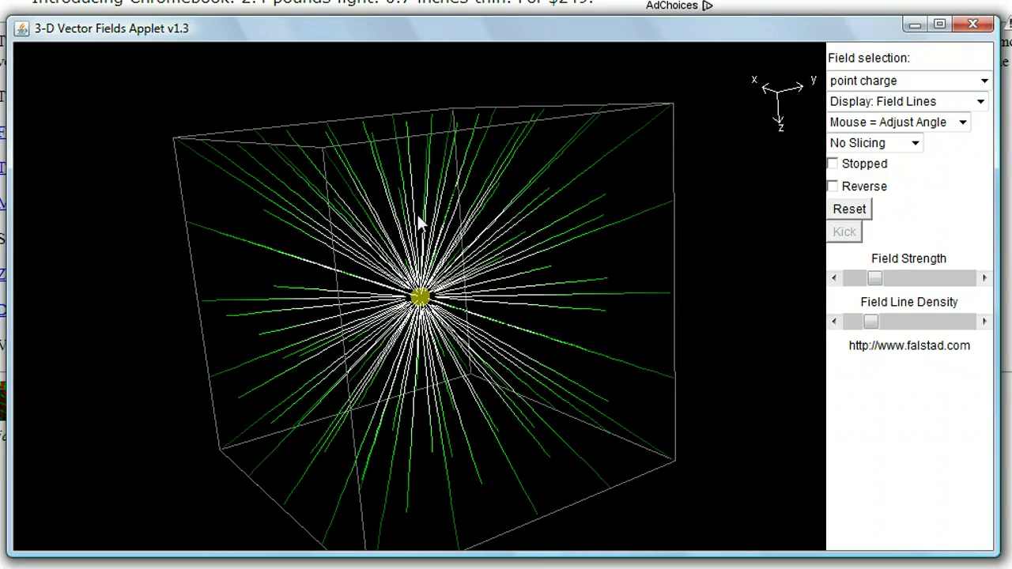
mouse_move(372, 144)
mouse_down()
mouse_move(346, 176)
mouse_move(355, 180)
mouse_move(364, 164)
mouse_move(363, 136)
mouse_up()
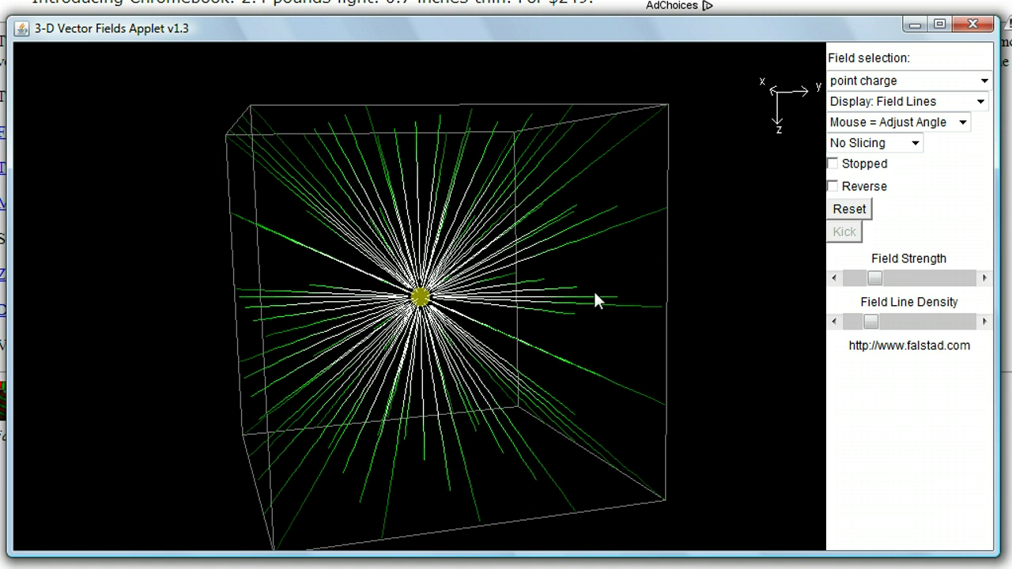
drag(597, 263, 597, 257)
Step: Show an X slice of the field lines, moving the slice plane through the charge and off to one side
click(876, 150)
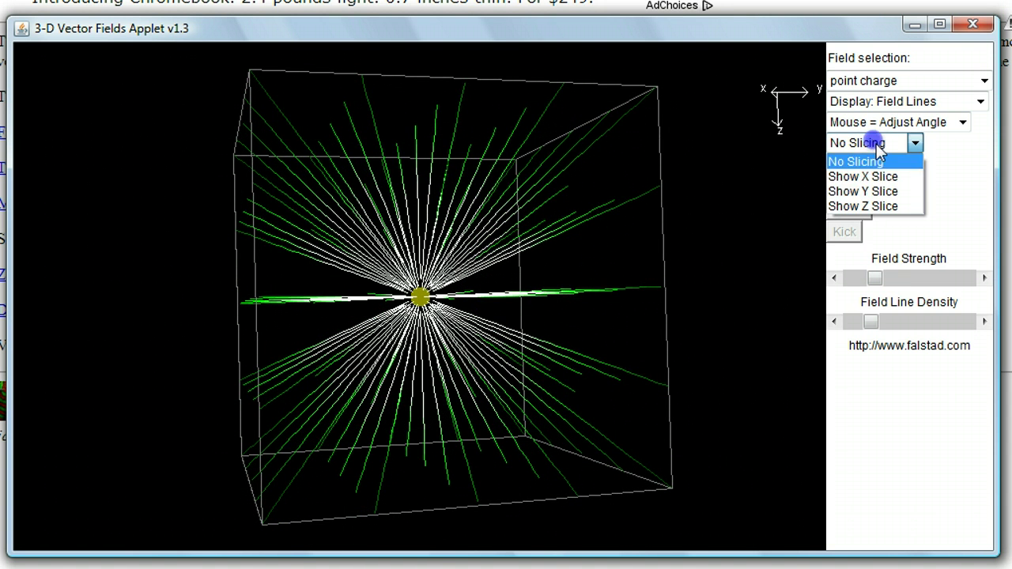
click(862, 176)
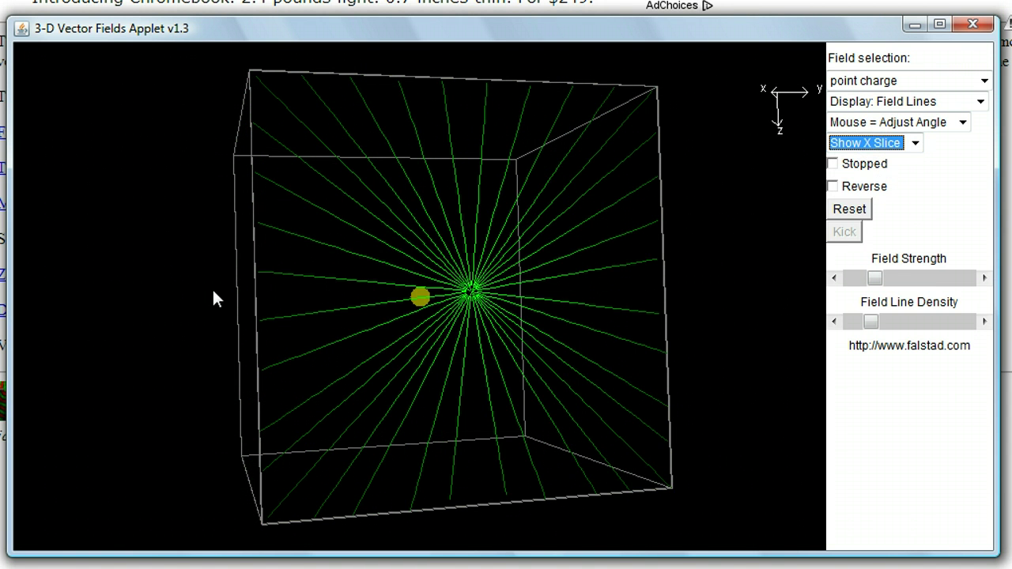
mouse_move(238, 295)
mouse_down()
mouse_move(286, 310)
mouse_move(244, 299)
mouse_up()
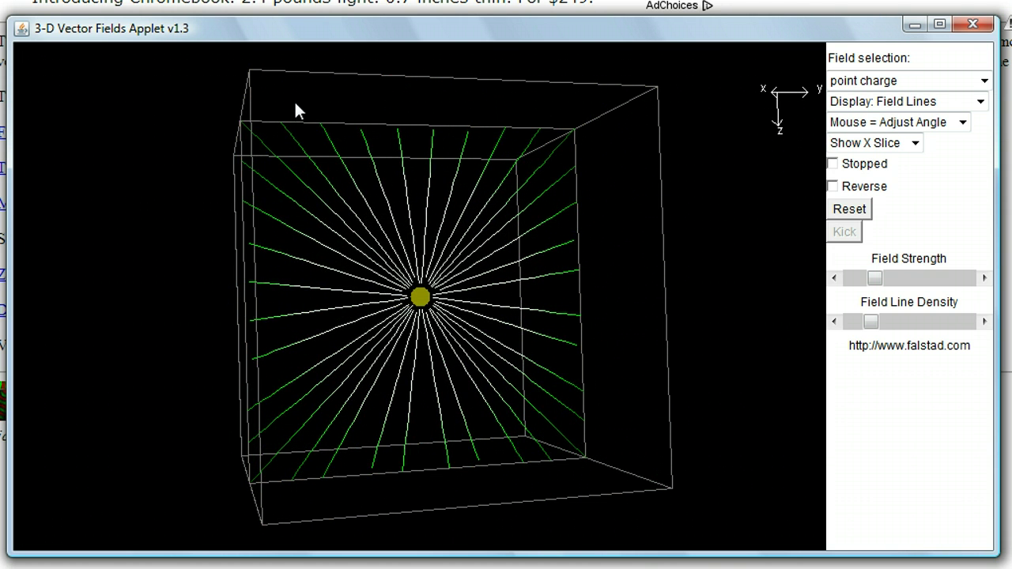
drag(294, 104, 343, 108)
drag(427, 337, 522, 362)
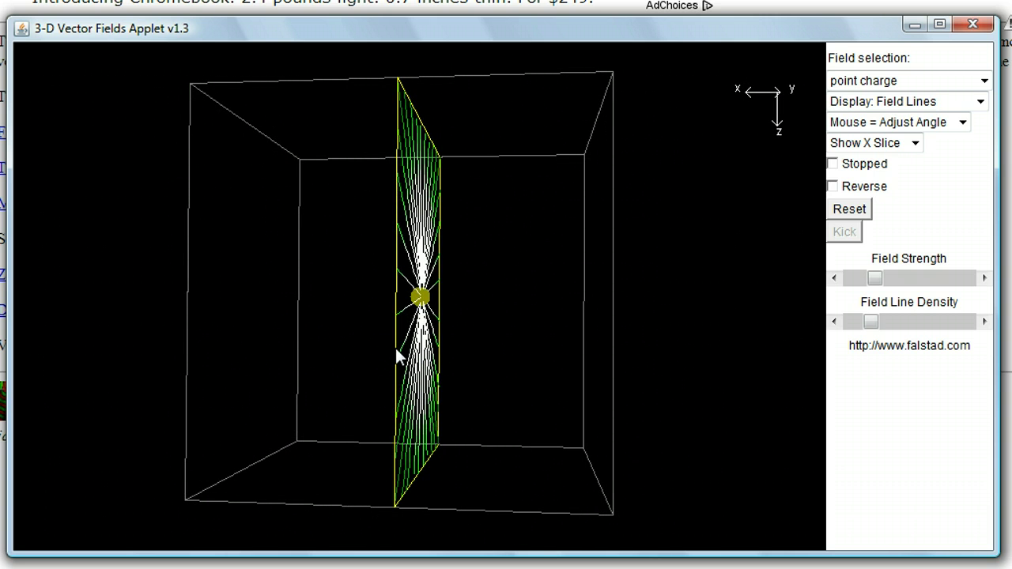
drag(402, 353, 481, 373)
Step: Switch the field-line display to a Y slice through the point charge and tilt the box to view it
click(867, 142)
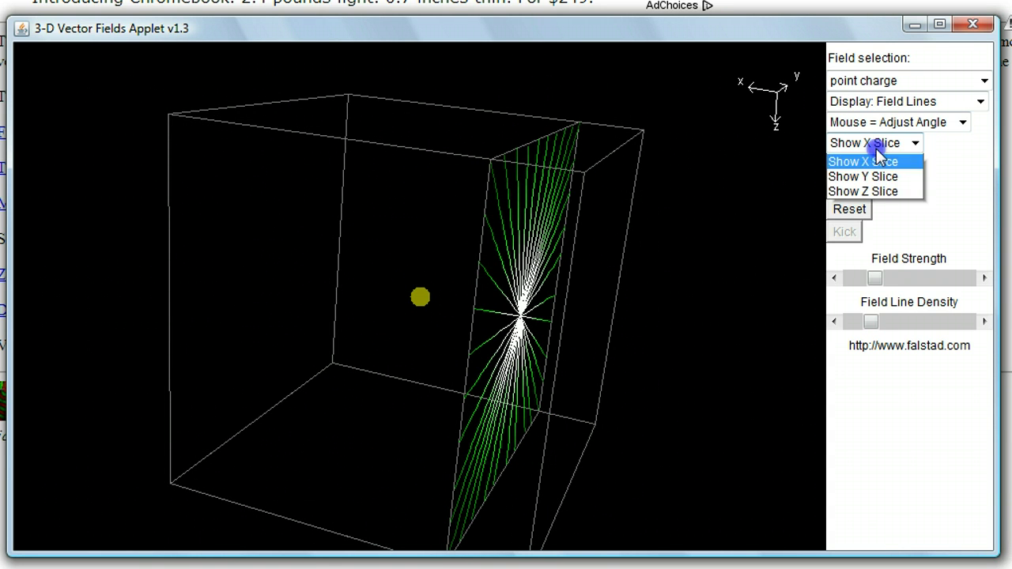
click(874, 193)
drag(632, 271, 578, 281)
drag(274, 431, 415, 400)
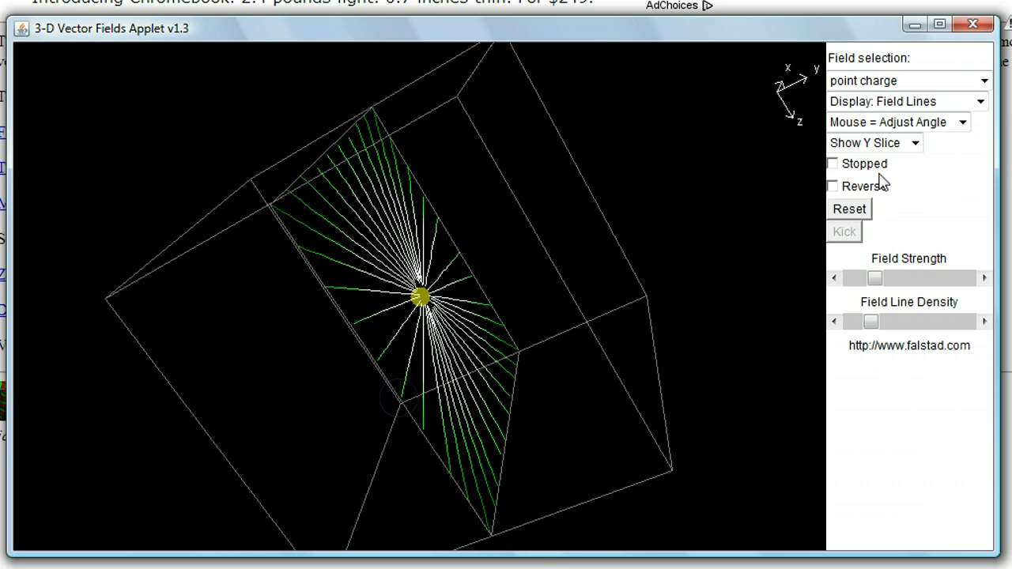
Step: Change the field selection to point charge double
click(915, 82)
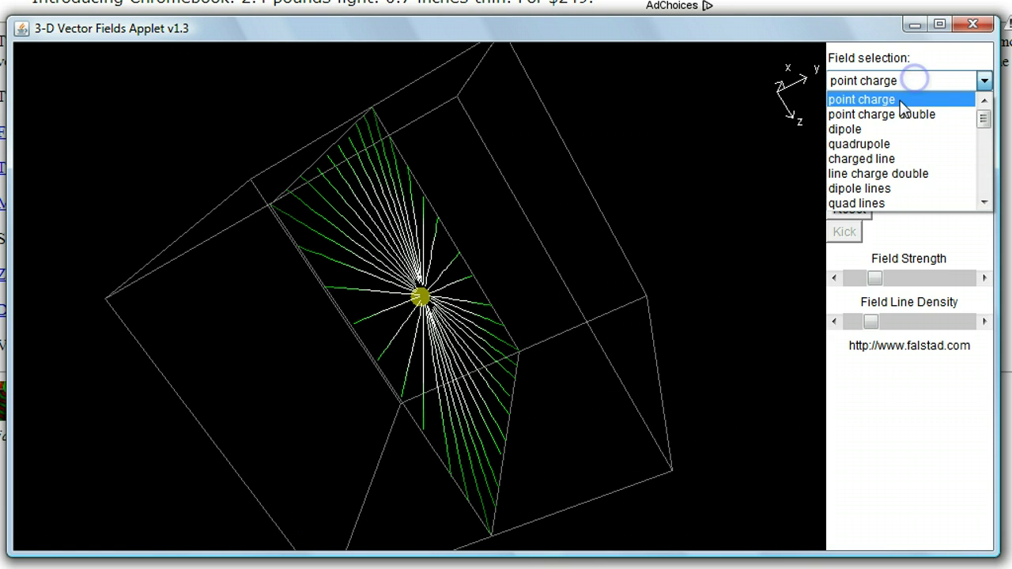
mouse_move(985, 109)
mouse_down()
mouse_move(987, 194)
mouse_move(990, 110)
mouse_up()
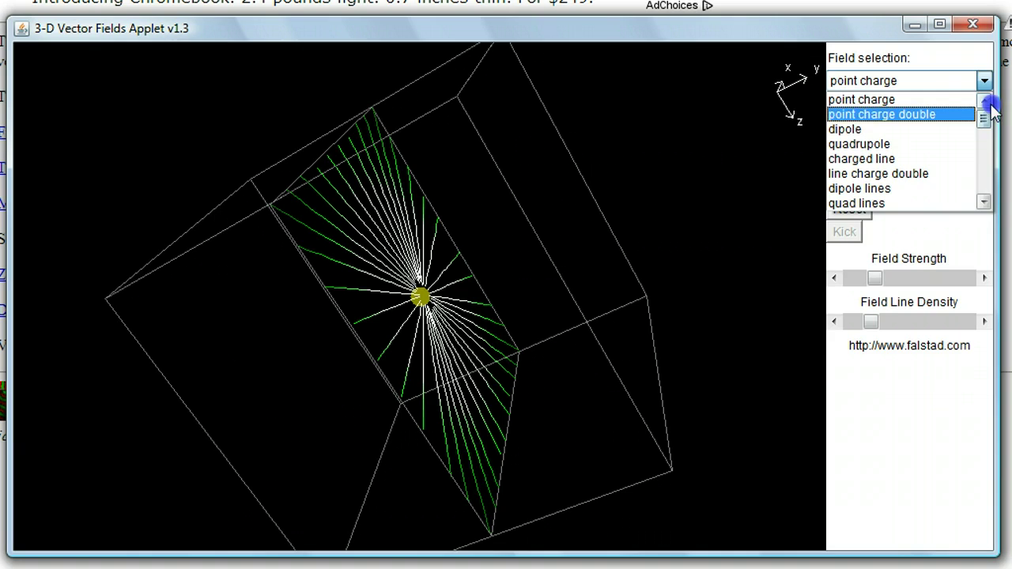
click(904, 116)
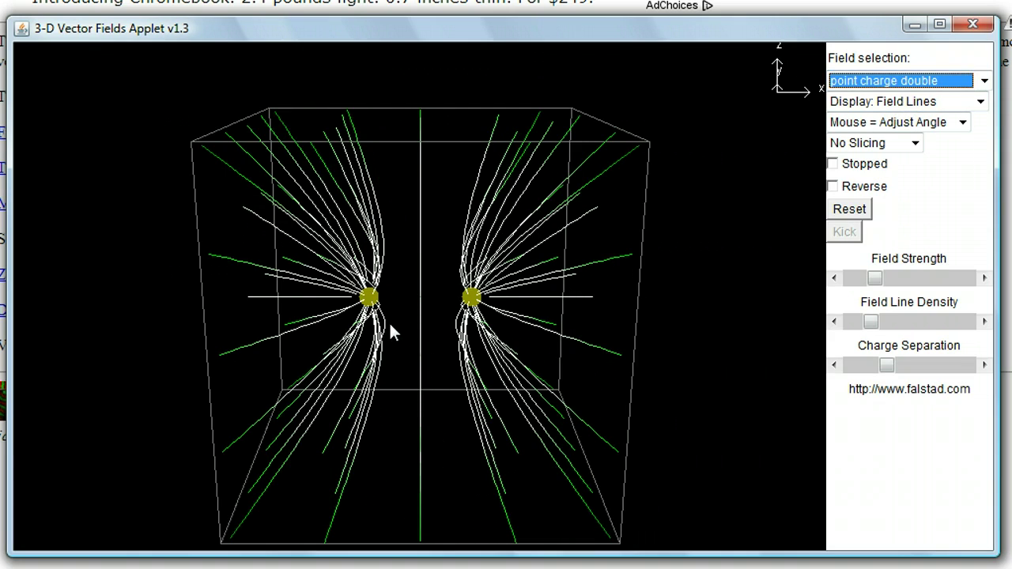
Step: View the double charge's field lines from another angle and switch the display to Field Vectors
mouse_move(389, 321)
mouse_down()
mouse_move(391, 302)
mouse_move(380, 301)
mouse_move(406, 302)
mouse_move(397, 307)
mouse_up()
drag(628, 265, 640, 219)
click(937, 103)
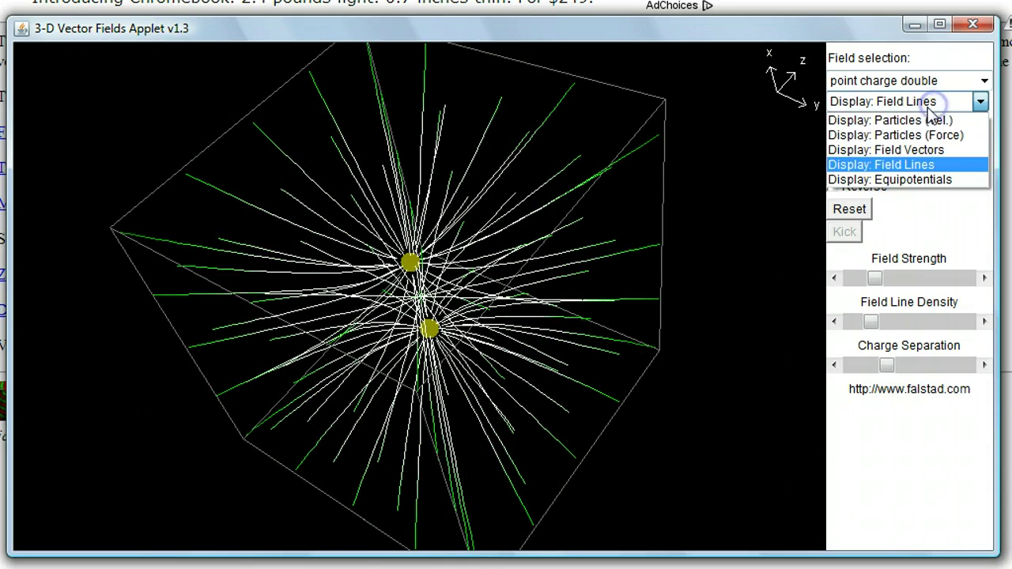
click(924, 157)
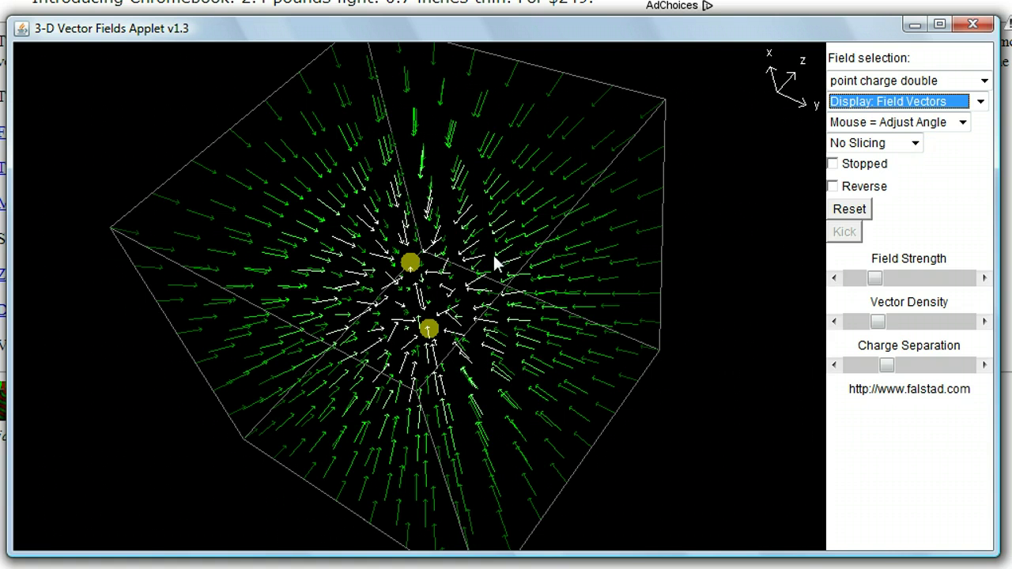
Step: Show an X slice of the double charge's field vectors, and change it to a Z slice
click(892, 147)
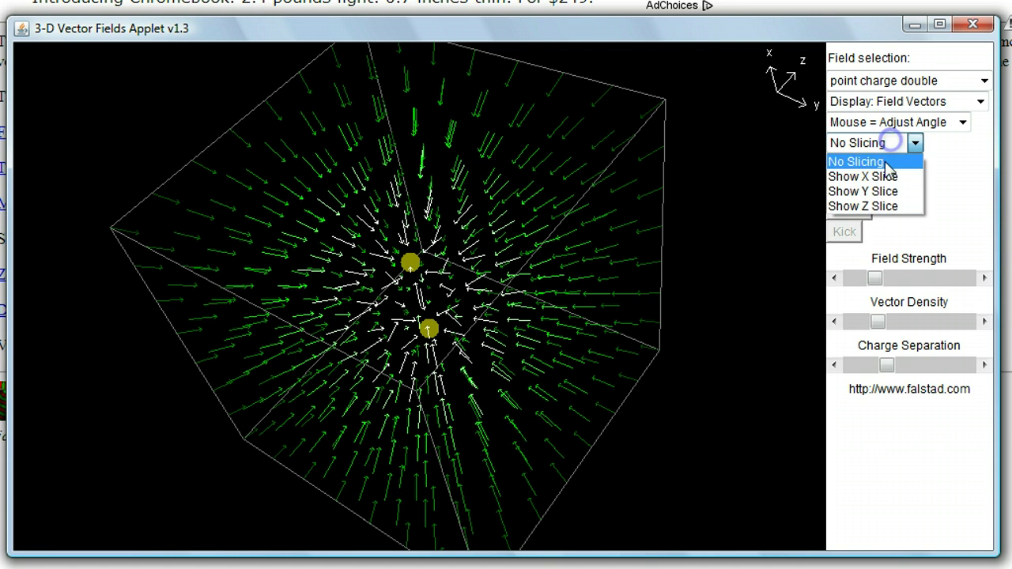
click(870, 174)
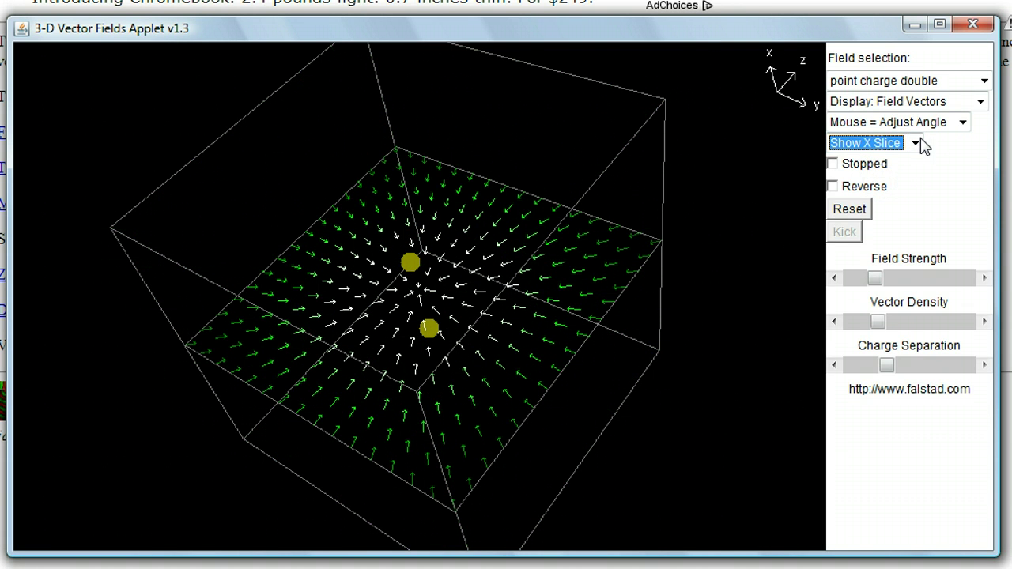
click(887, 143)
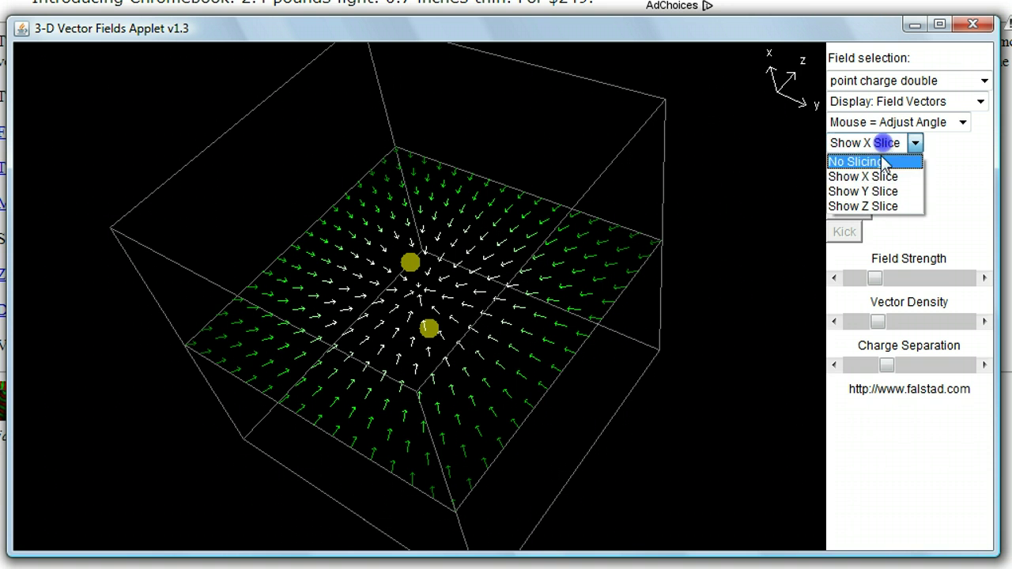
click(870, 206)
Step: Move the Z slice plane away from both charges to near the box's outer face and view it at an angle
drag(657, 250, 585, 250)
drag(368, 414, 482, 319)
mouse_move(413, 366)
mouse_down()
mouse_move(355, 402)
mouse_move(424, 375)
mouse_up()
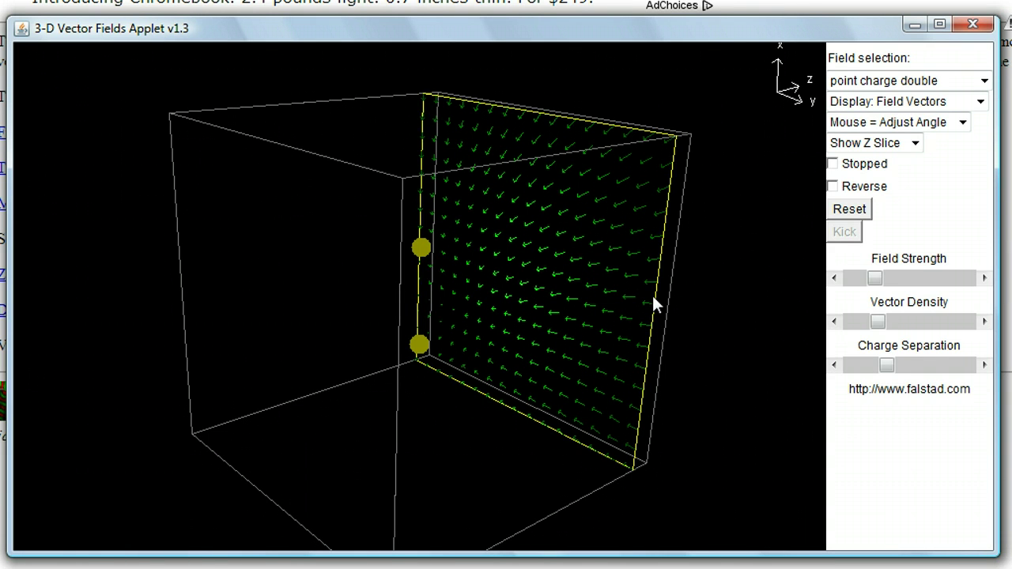
Step: Switch the Z slice to Field Lines and push the slice plane out to the box's outer face
click(928, 100)
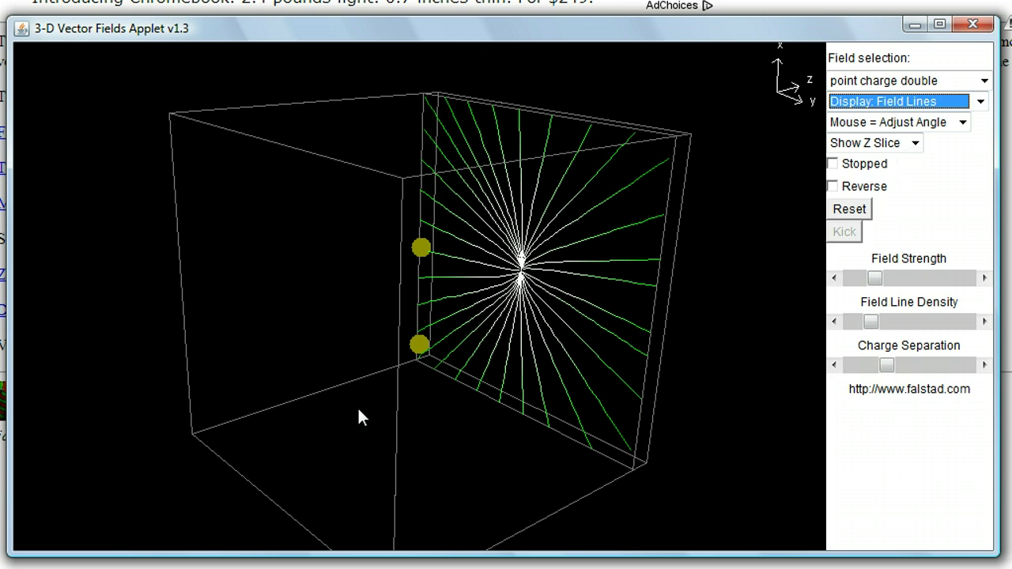
drag(361, 404, 369, 400)
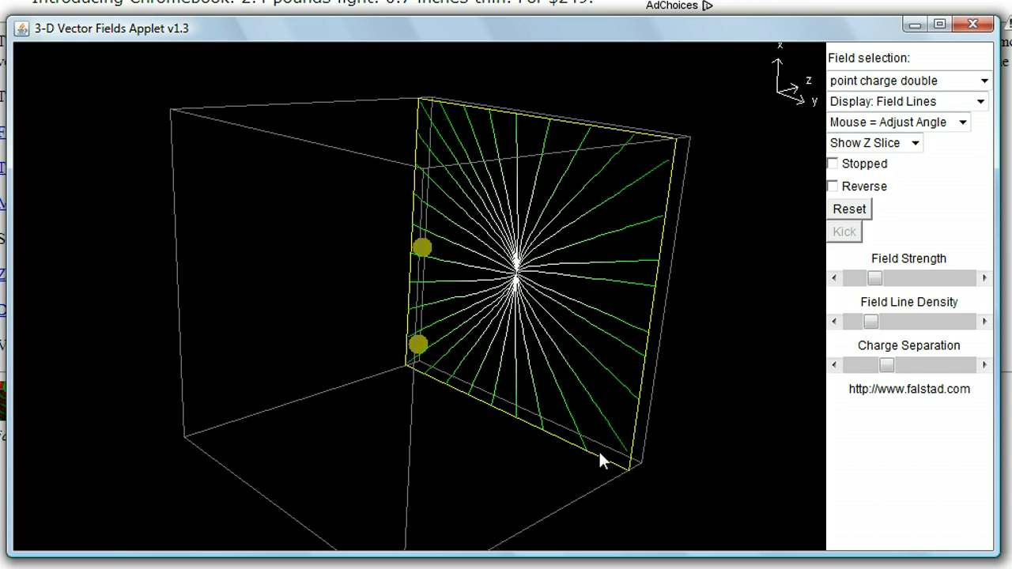
drag(599, 450, 615, 452)
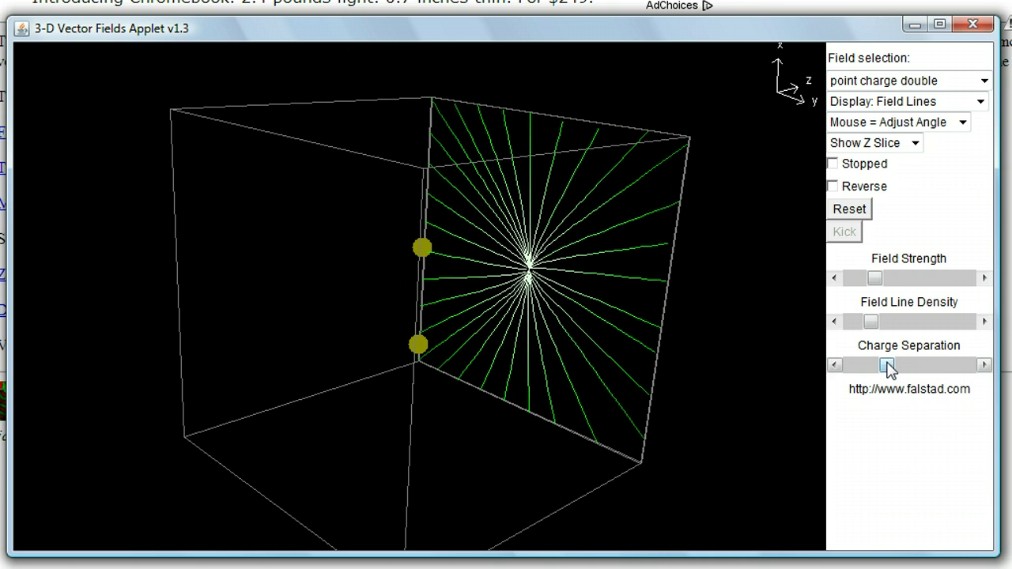
Step: Reduce the charge separation slightly and bring the Z slice plane back through both point charges
mouse_move(887, 365)
mouse_down()
mouse_move(844, 366)
mouse_move(971, 365)
mouse_move(880, 366)
mouse_up()
drag(474, 414, 458, 428)
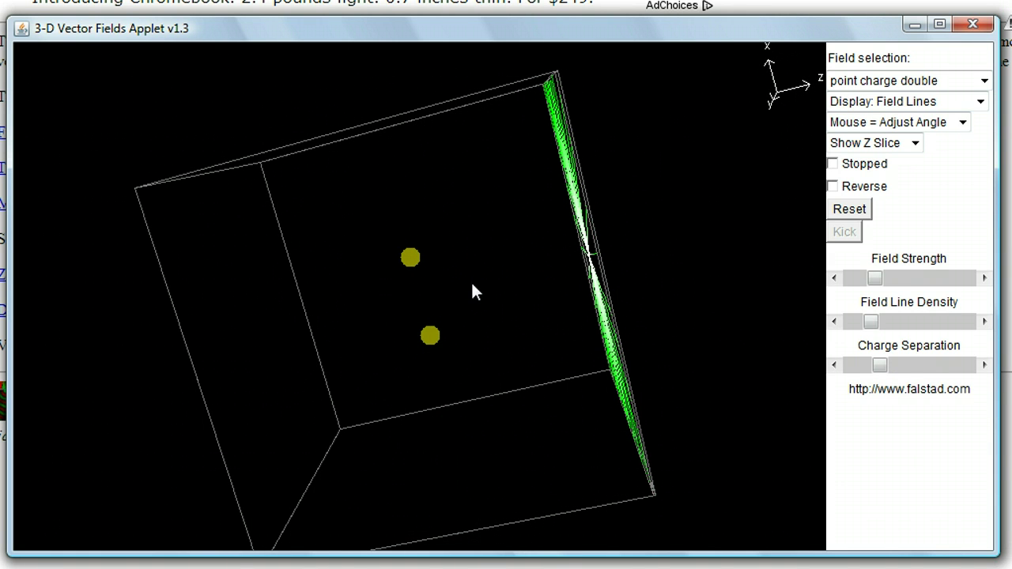
drag(523, 307, 554, 290)
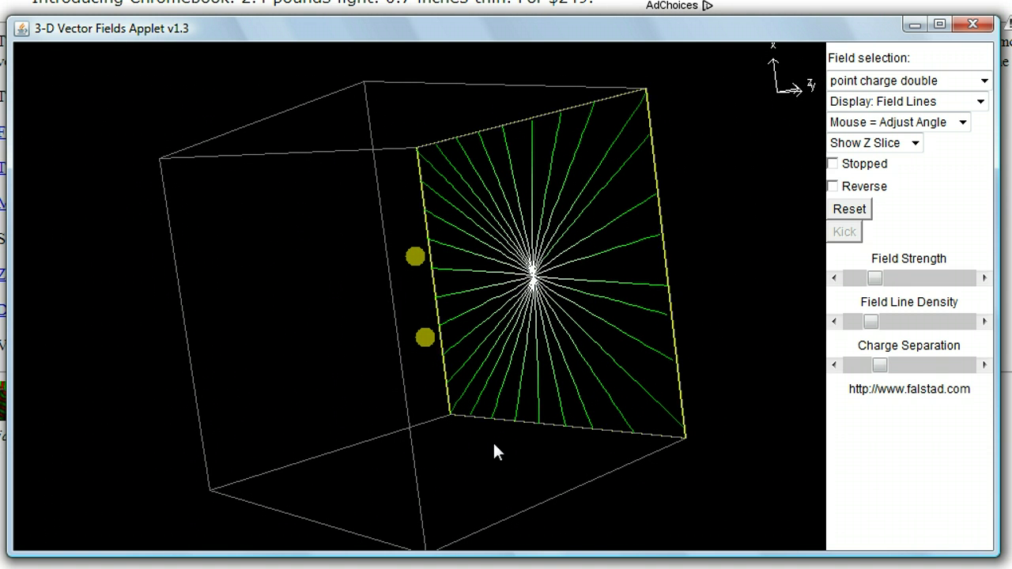
drag(494, 448, 470, 456)
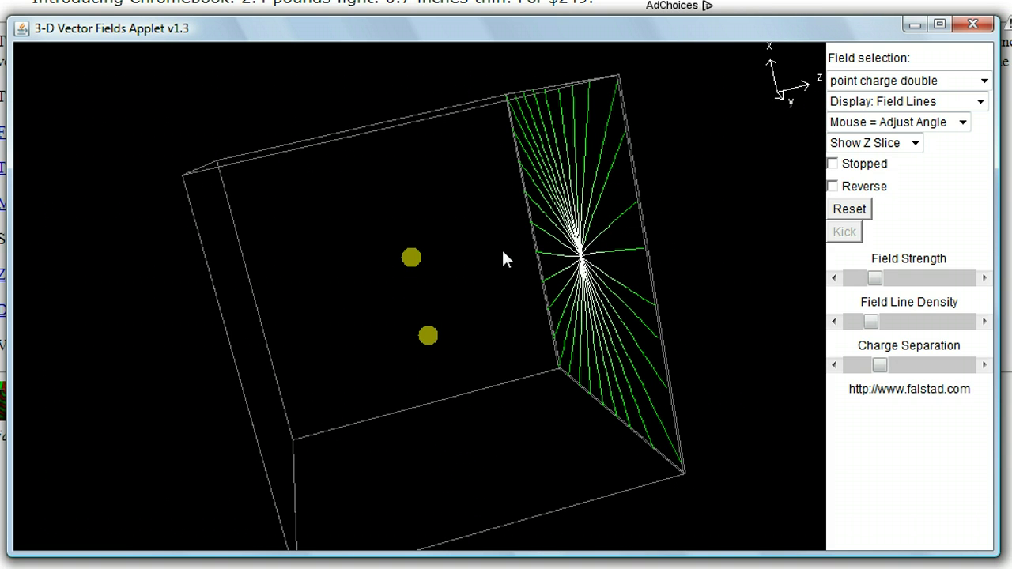
drag(444, 429, 474, 424)
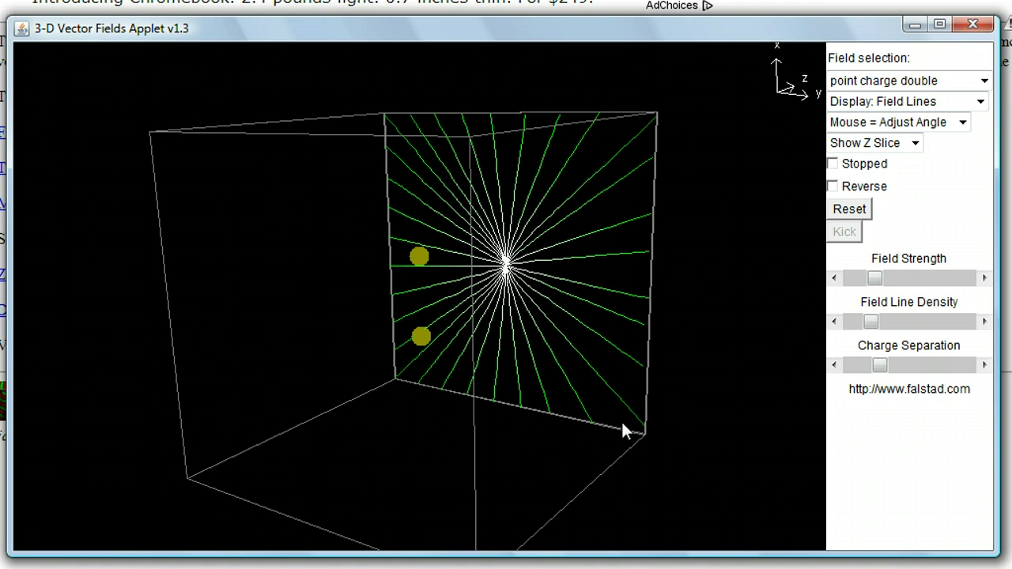
drag(623, 431, 476, 468)
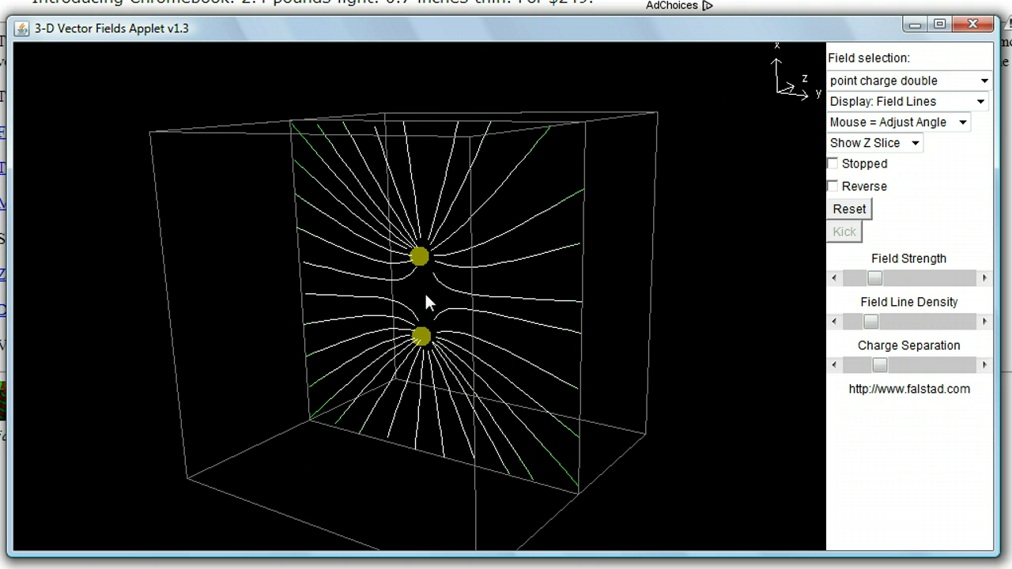
Step: Change the field selection to dipole and view its unsliced field lines from different angles
click(924, 80)
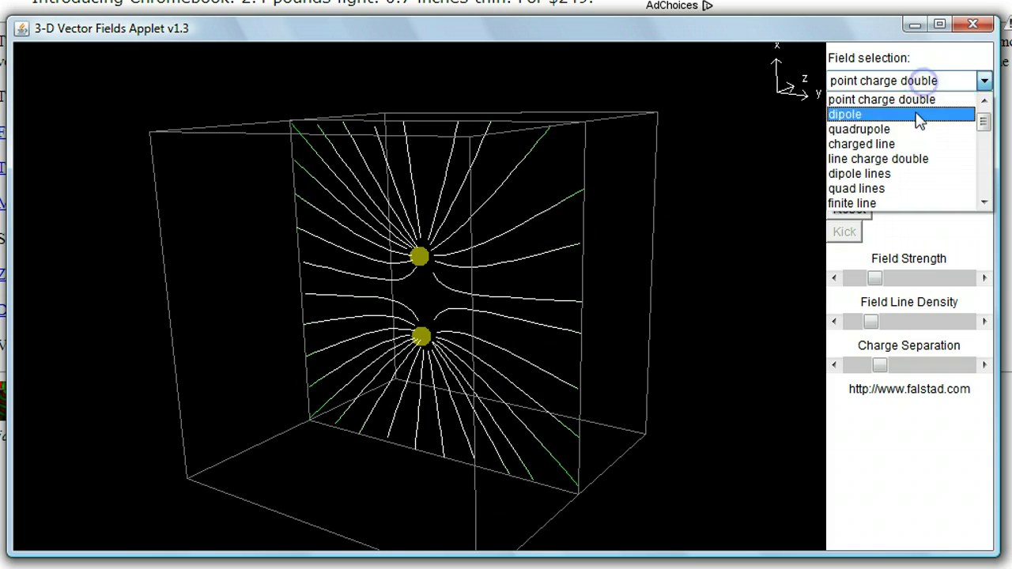
click(914, 109)
mouse_move(648, 255)
mouse_down()
mouse_move(599, 293)
mouse_move(551, 296)
mouse_move(510, 322)
mouse_move(543, 328)
mouse_move(492, 343)
mouse_move(552, 353)
mouse_move(427, 325)
mouse_move(515, 324)
mouse_move(495, 293)
mouse_move(464, 284)
mouse_move(327, 339)
mouse_move(248, 356)
mouse_move(319, 458)
mouse_move(457, 477)
mouse_move(448, 454)
mouse_up()
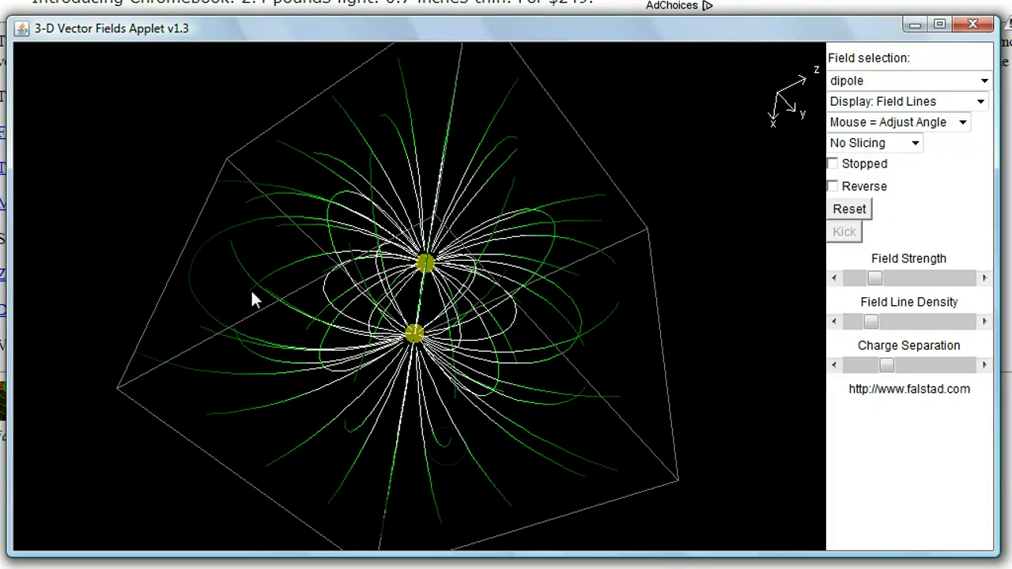
drag(631, 367, 595, 373)
Step: Reduce the dipole's charge separation to the minimum and view its field lines from other directions
drag(892, 367, 854, 369)
drag(618, 309, 538, 292)
drag(534, 231, 531, 282)
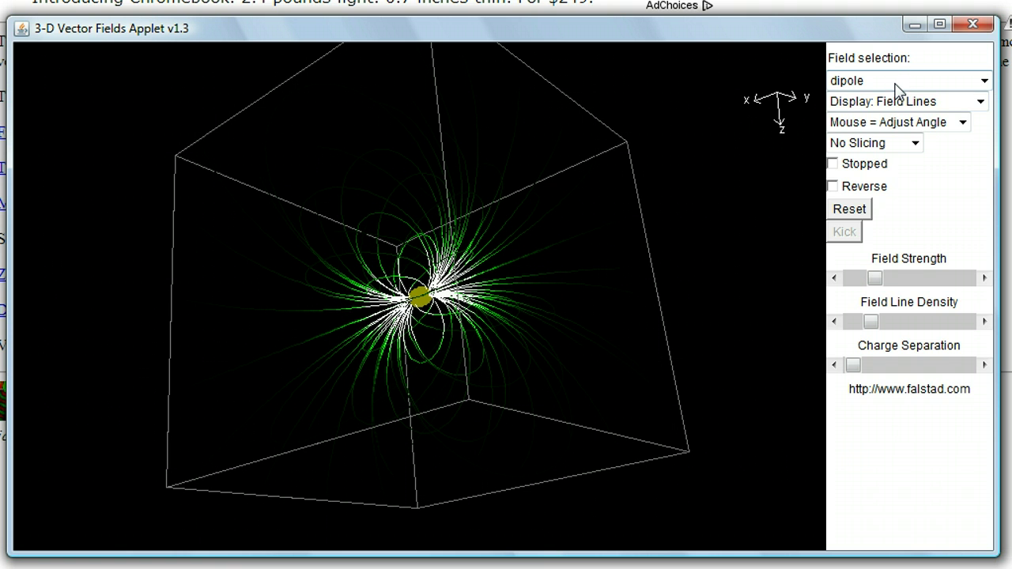
click(896, 82)
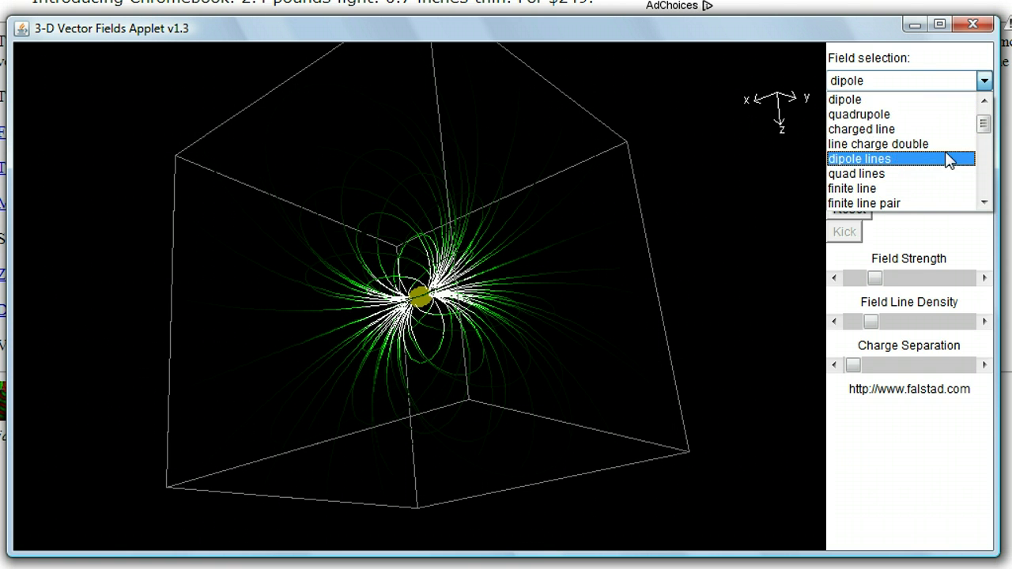
drag(988, 128, 983, 106)
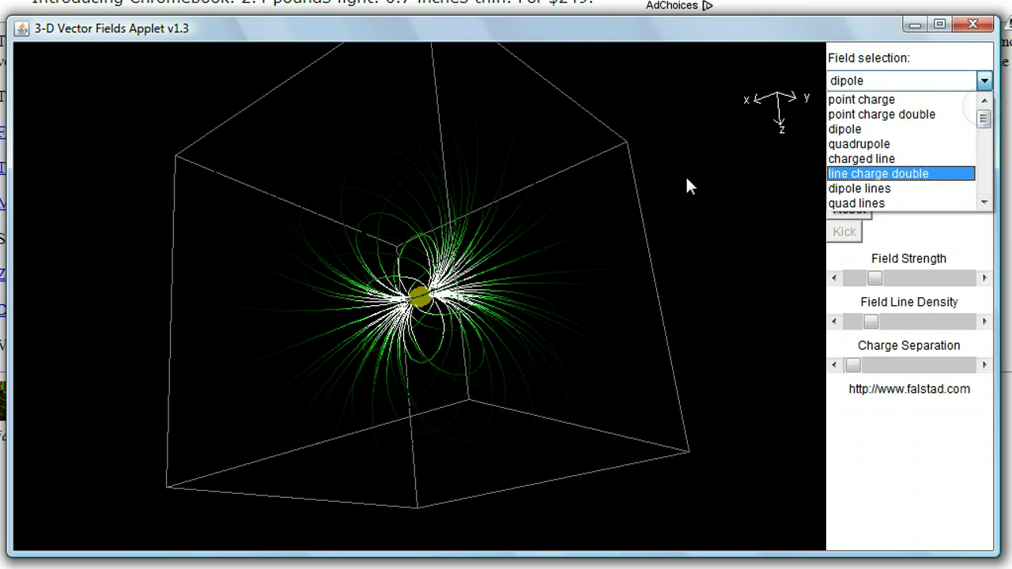
drag(625, 191, 602, 202)
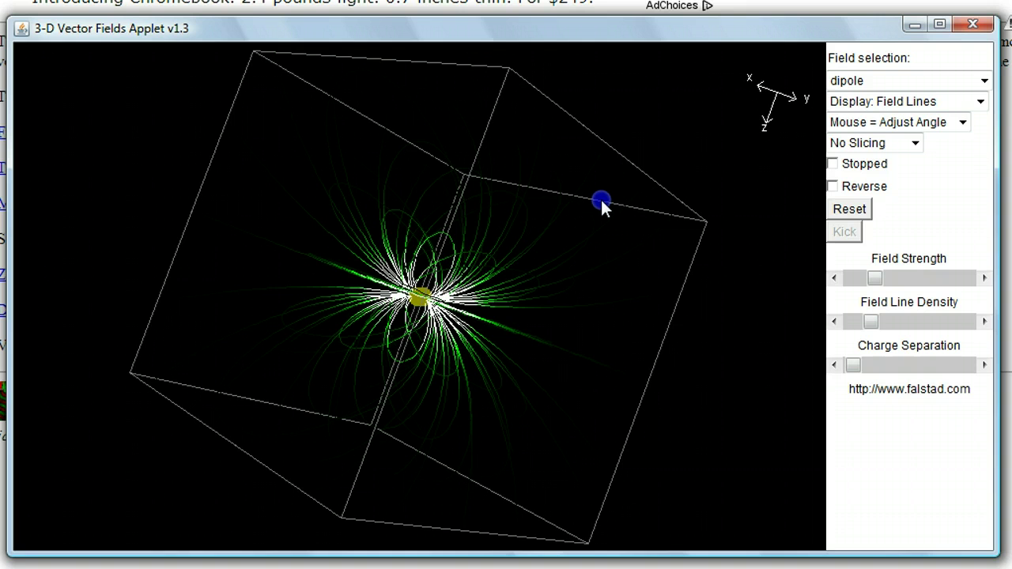
Step: Display the dipole's Equipotentials on the Y slice, nudging the slice plane and tilting the box to inspect them
click(937, 95)
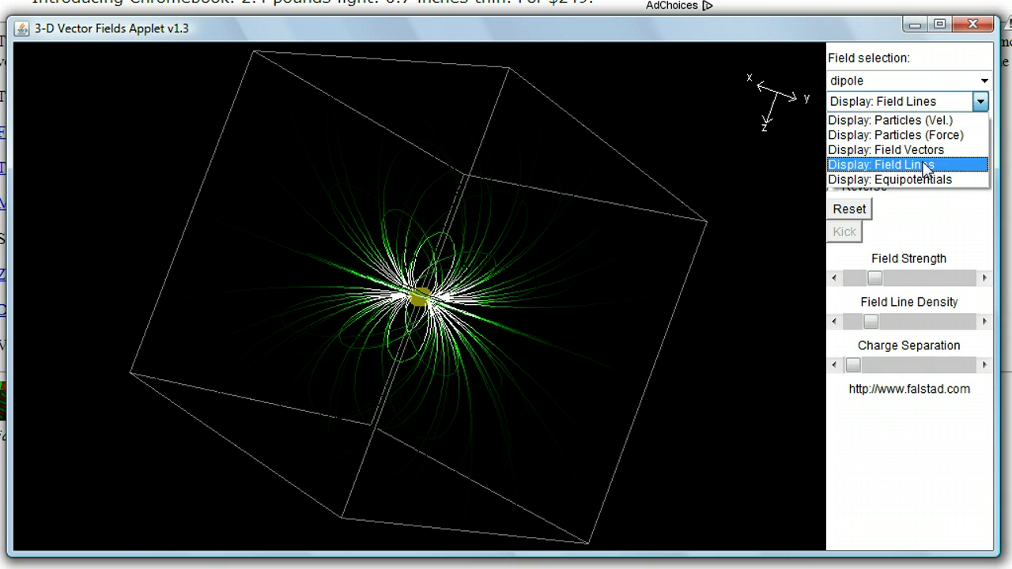
click(898, 180)
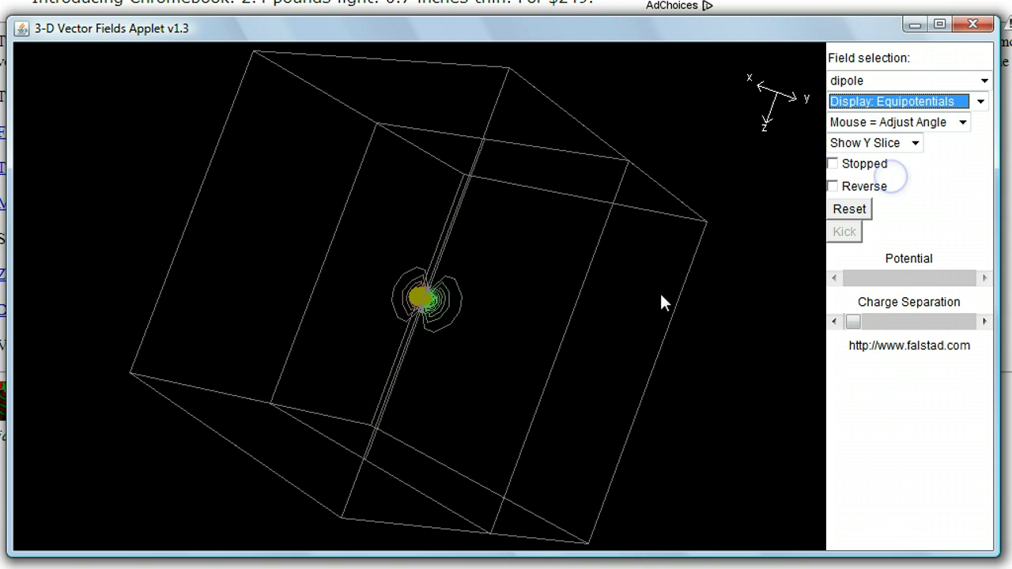
mouse_move(579, 300)
mouse_down()
mouse_move(540, 298)
mouse_move(593, 297)
mouse_move(577, 298)
mouse_up()
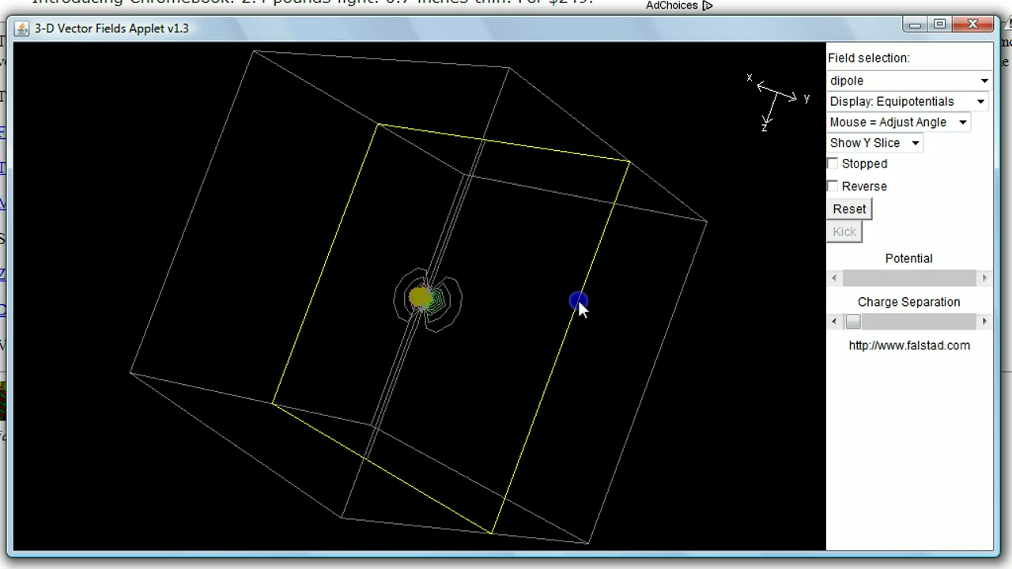
drag(654, 200, 664, 212)
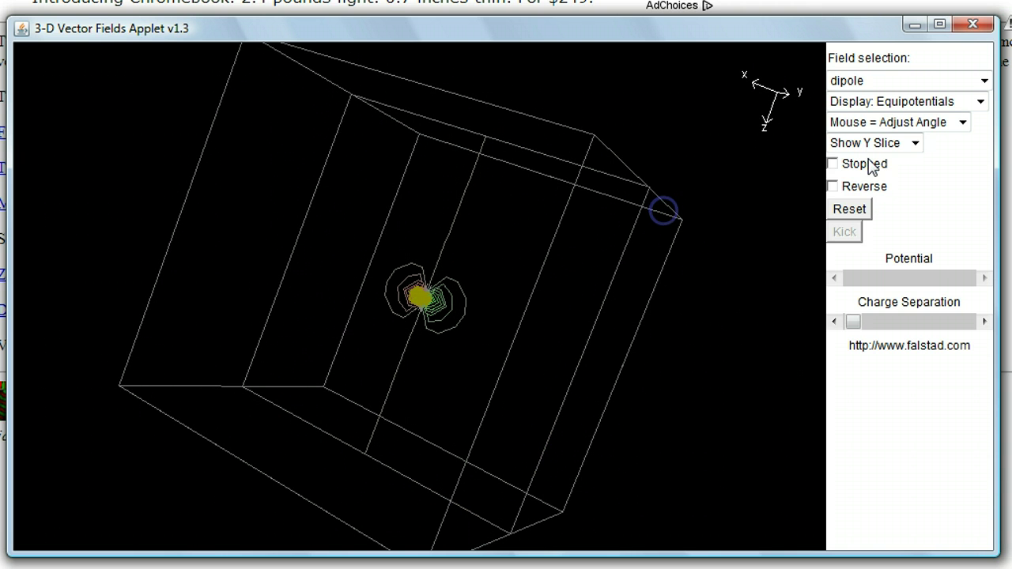
Step: Try the Particles (Vel.) display on the dipole's Y slice
click(937, 122)
click(939, 99)
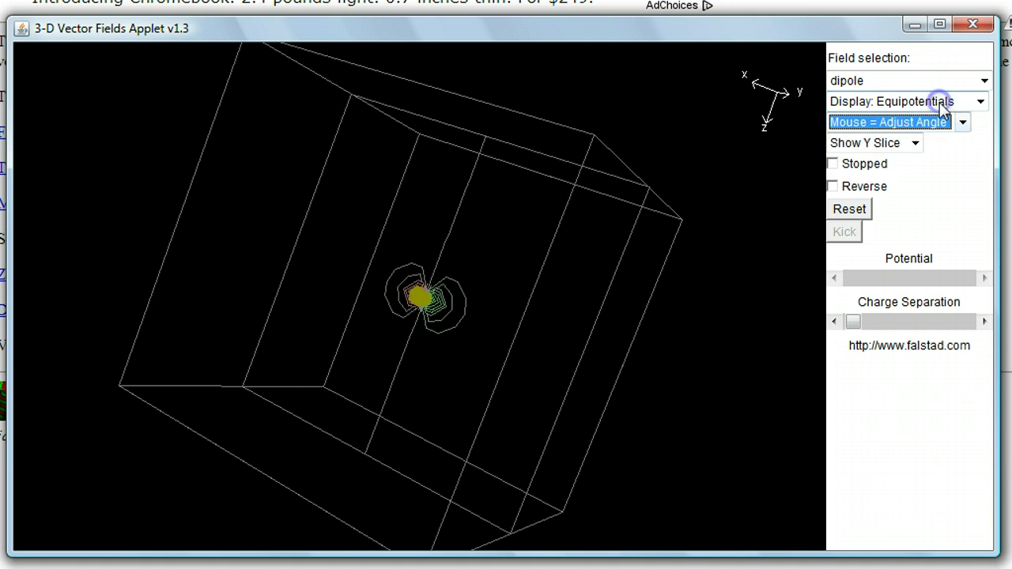
click(943, 102)
click(930, 121)
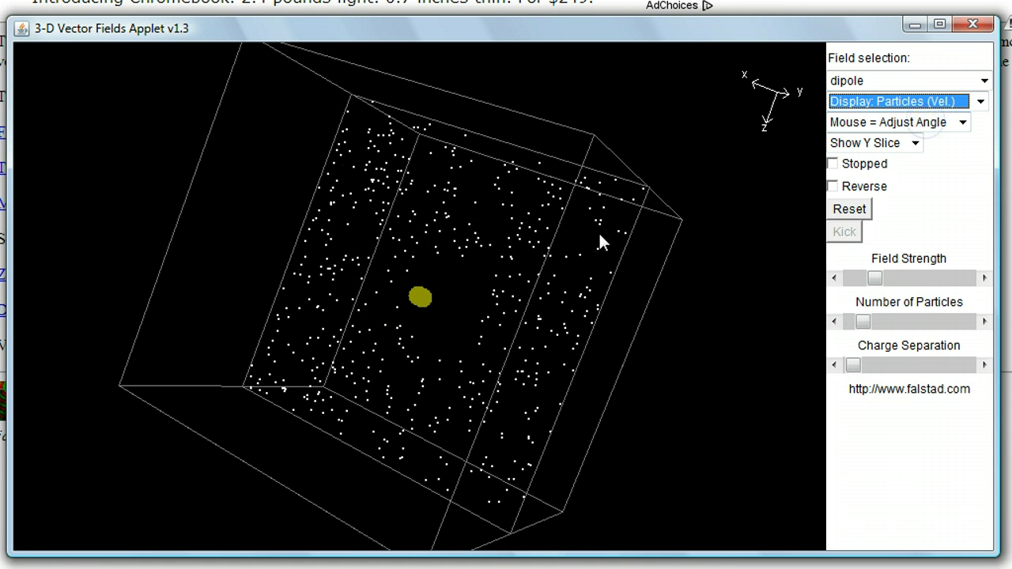
Step: Switch the dipole's Y slice to Field Vectors and examine the arrows from both sides of the slice plane
click(876, 100)
click(873, 149)
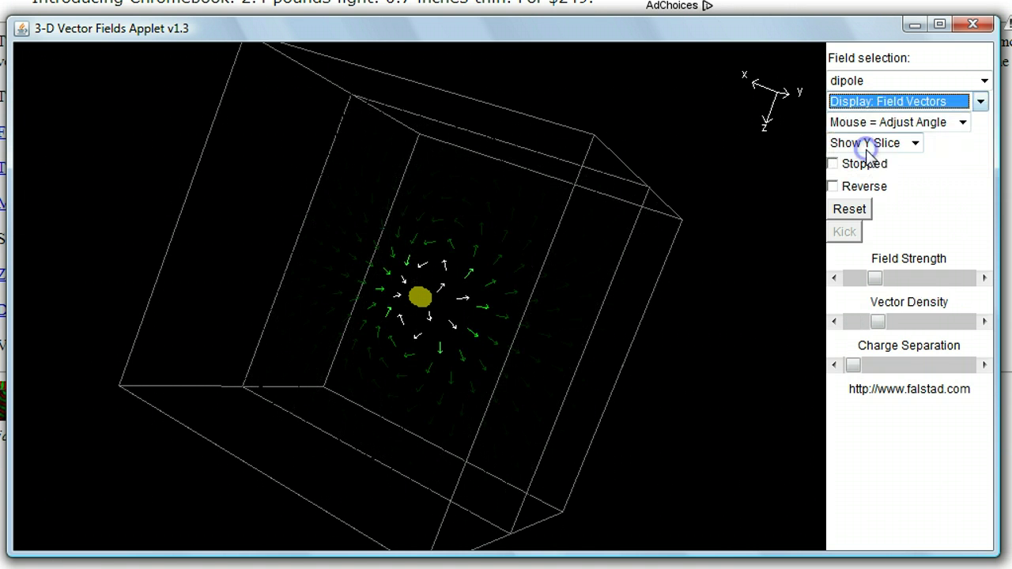
drag(611, 227, 563, 228)
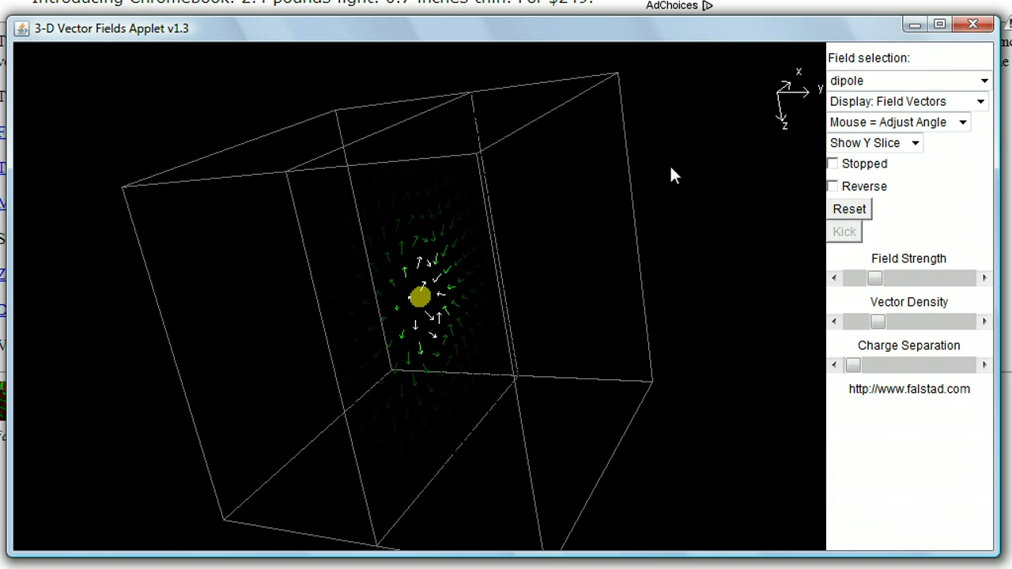
drag(526, 162, 585, 165)
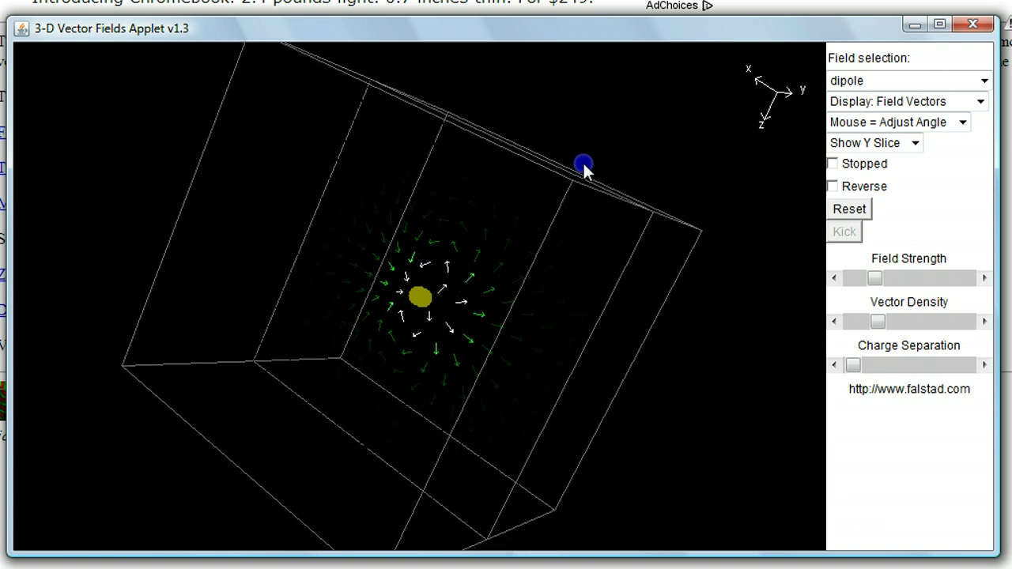